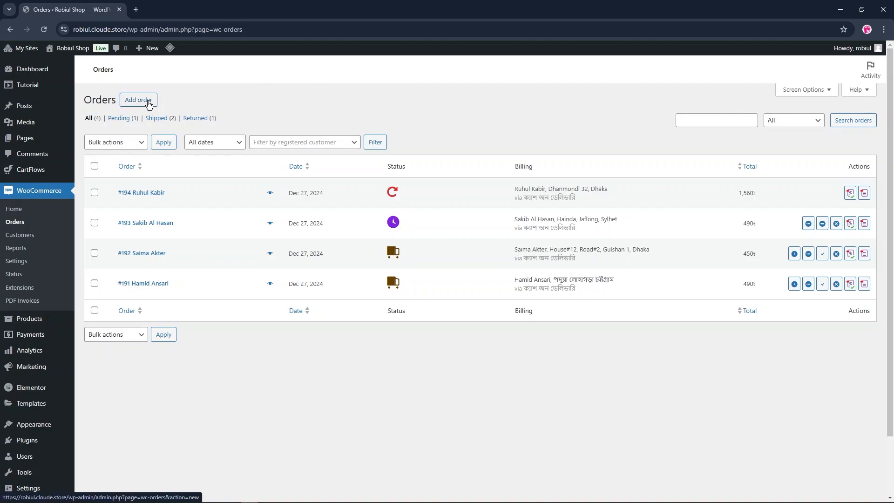
{"action": "left_click", "coordinate": [702, 125]}
{"action": "left_click", "coordinate": [651, 132]}
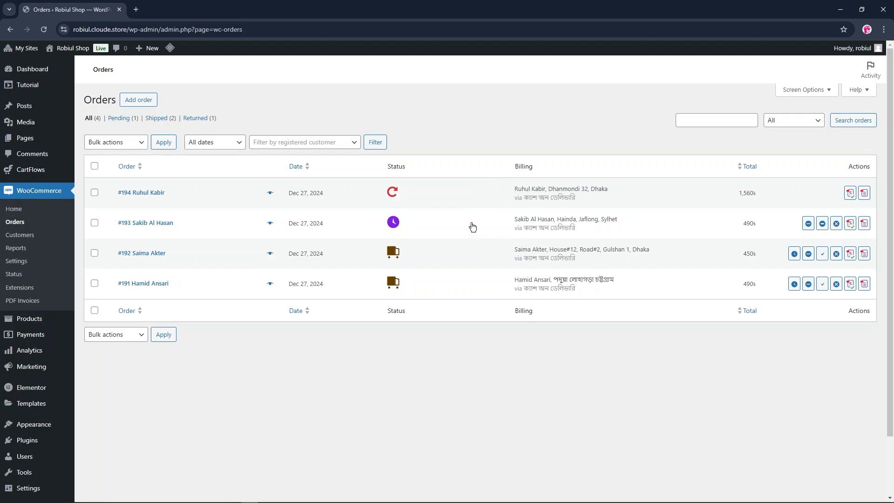
{"action": "scroll", "coordinate": [519, 344], "scroll_direction": "down", "scroll_amount": 1}
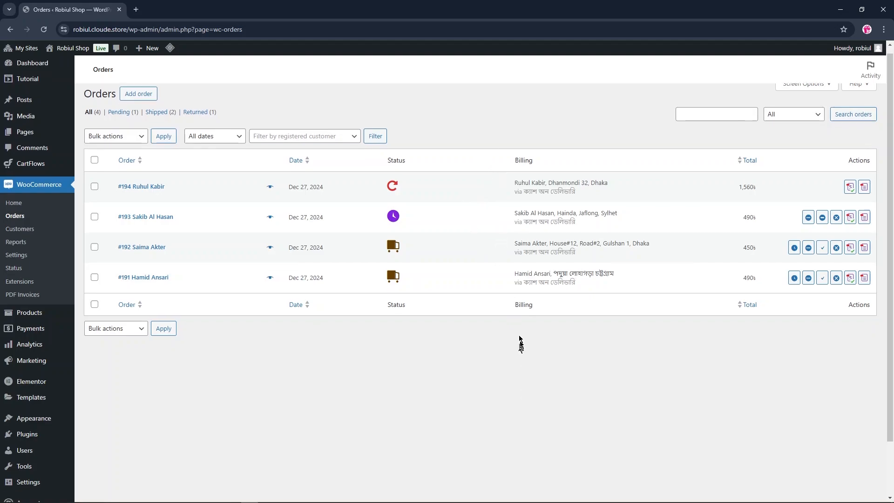
{"action": "scroll", "coordinate": [519, 344], "scroll_direction": "down", "scroll_amount": 1}
{"action": "scroll", "coordinate": [517, 359], "scroll_direction": "up", "scroll_amount": 2}
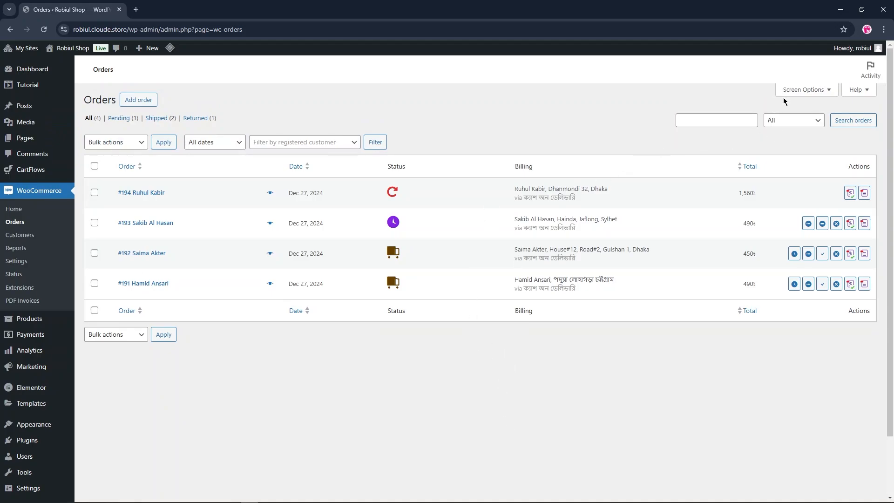
Review the column and pagination options of the orders list and close them again without changes
{"action": "left_click", "coordinate": [800, 93]}
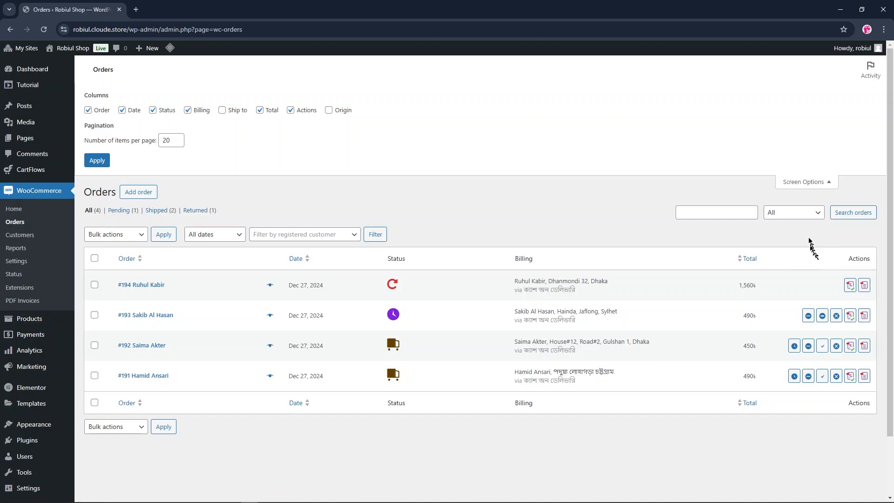
{"action": "left_click", "coordinate": [831, 183]}
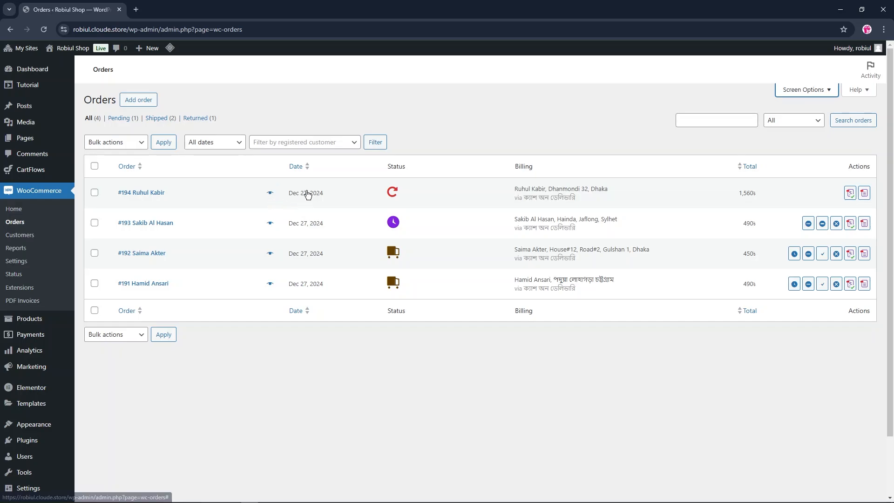
Preview the newest order's billing, shipping and product details from the orders list and close the preview
{"action": "left_click", "coordinate": [269, 195]}
{"action": "left_click", "coordinate": [270, 195]}
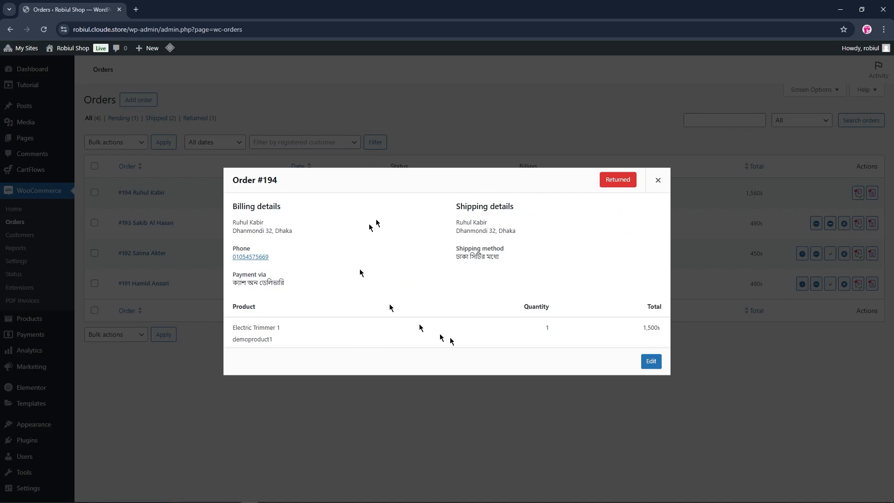
{"action": "left_click", "coordinate": [658, 180]}
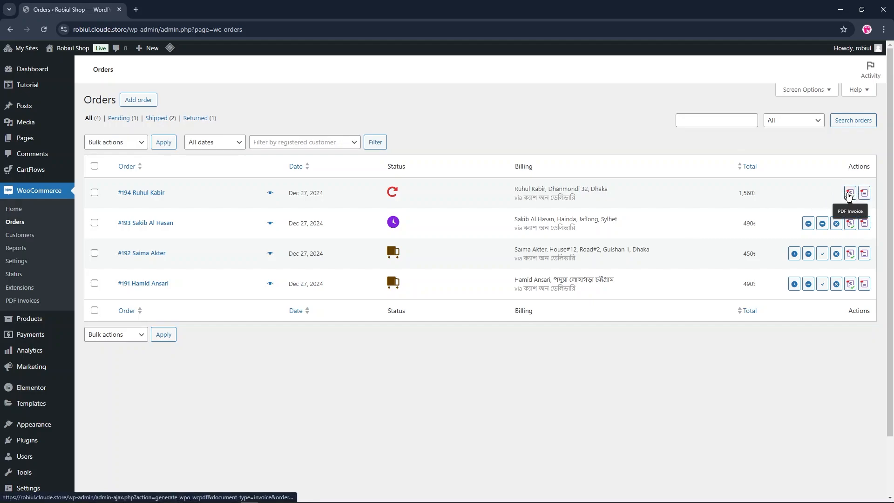
Try out the Ship to and Origin columns in the orders list and hide both again
{"action": "left_click", "coordinate": [807, 90]}
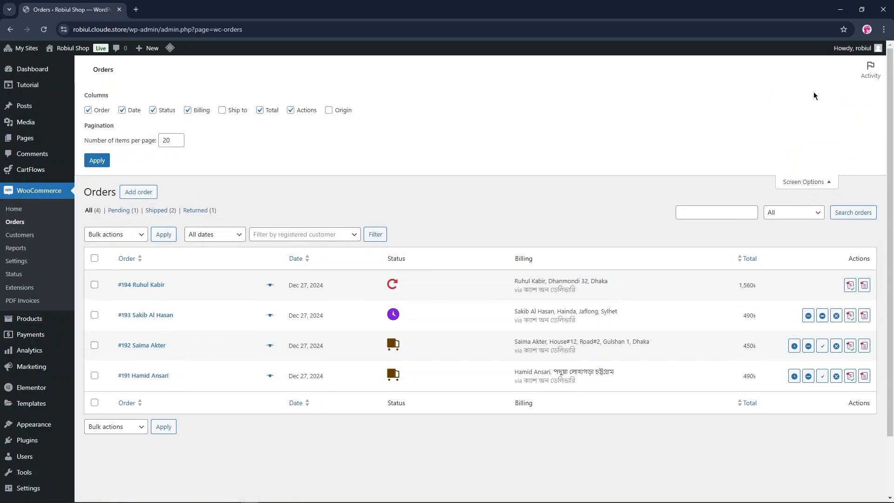
{"action": "left_click", "coordinate": [223, 111]}
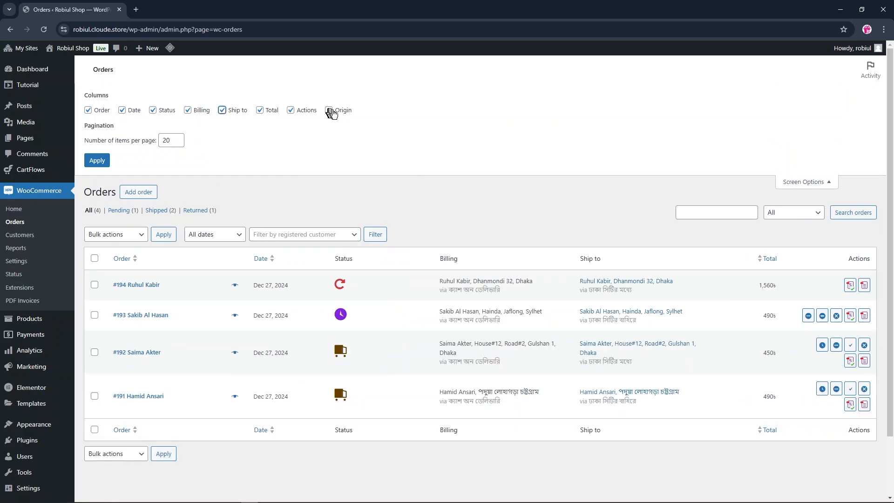
{"action": "left_click", "coordinate": [334, 112]}
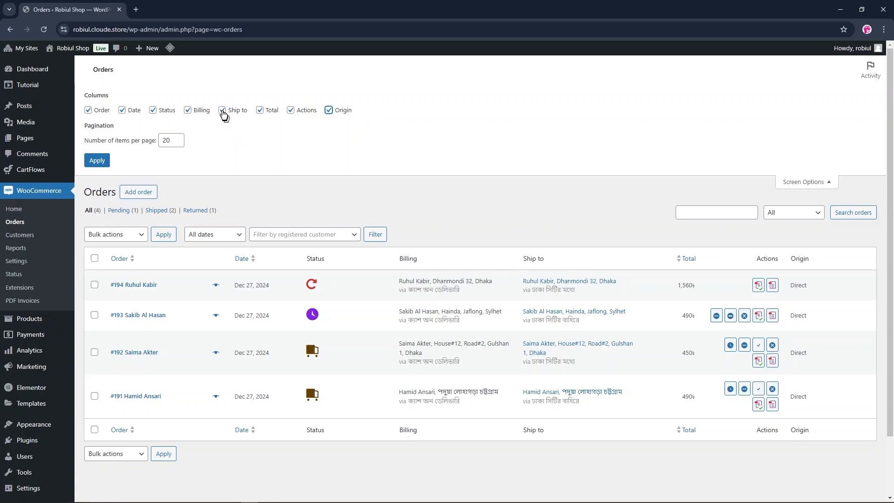
{"action": "left_click", "coordinate": [222, 111]}
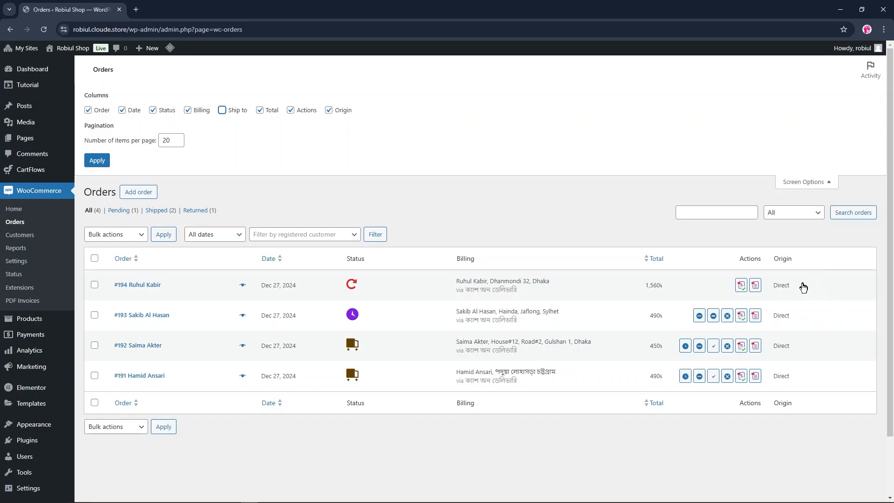
{"action": "left_click", "coordinate": [329, 111]}
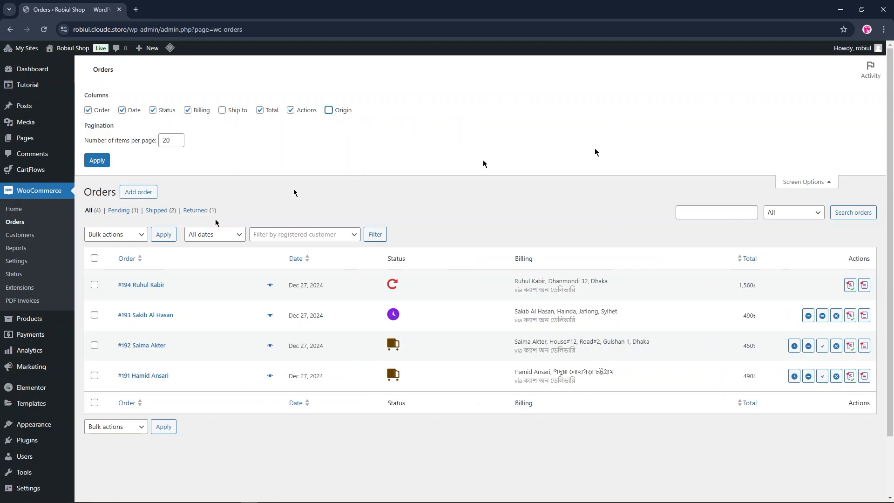
{"action": "left_click", "coordinate": [805, 182]}
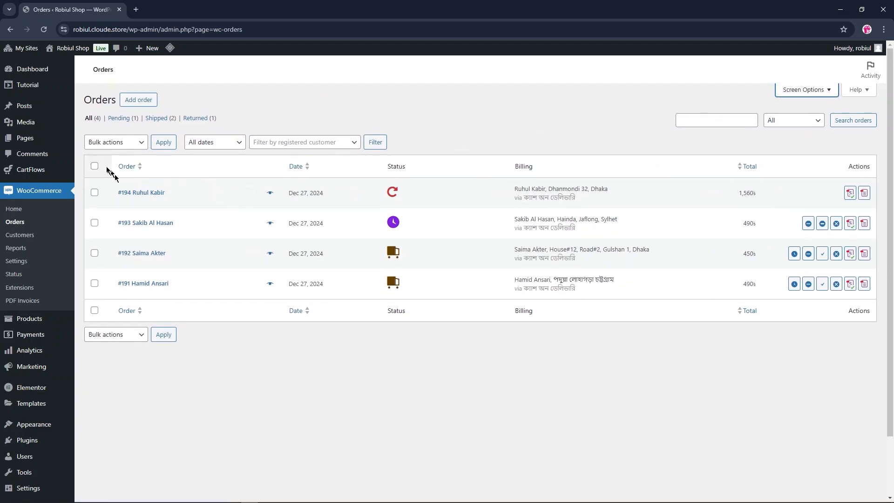
Select all orders in the list and generate their invoices with the PDF Invoice bulk action
{"action": "left_click", "coordinate": [95, 195]}
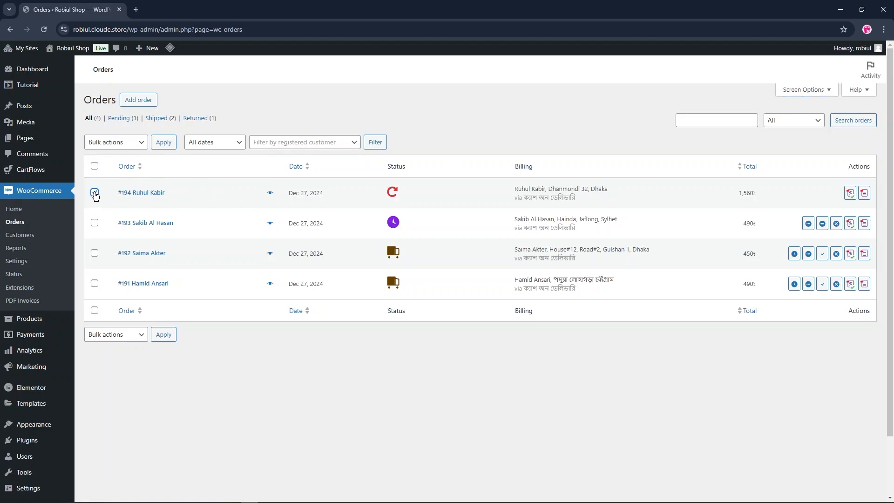
{"action": "left_click", "coordinate": [95, 255]}
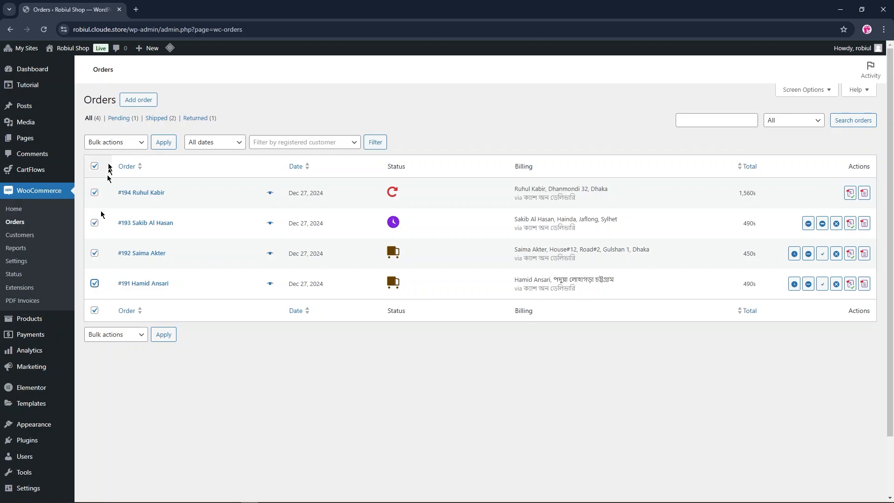
{"action": "left_click", "coordinate": [94, 168]}
{"action": "left_click", "coordinate": [120, 148]}
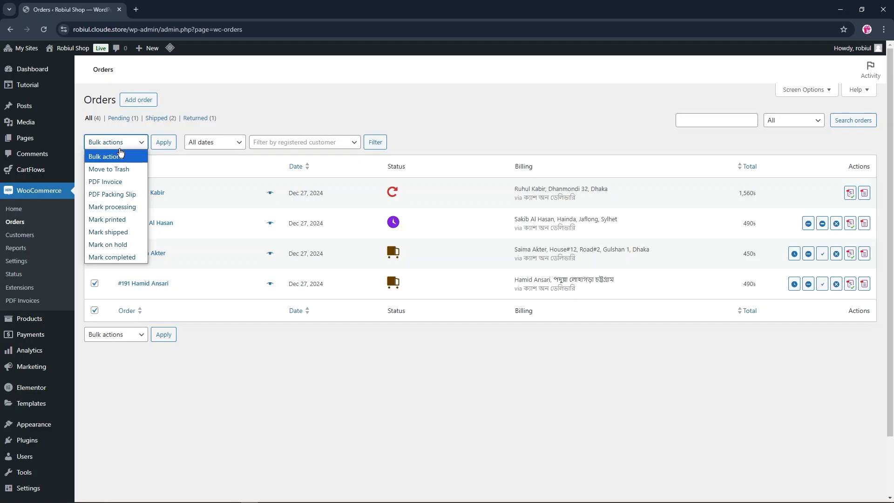
{"action": "left_click", "coordinate": [107, 186]}
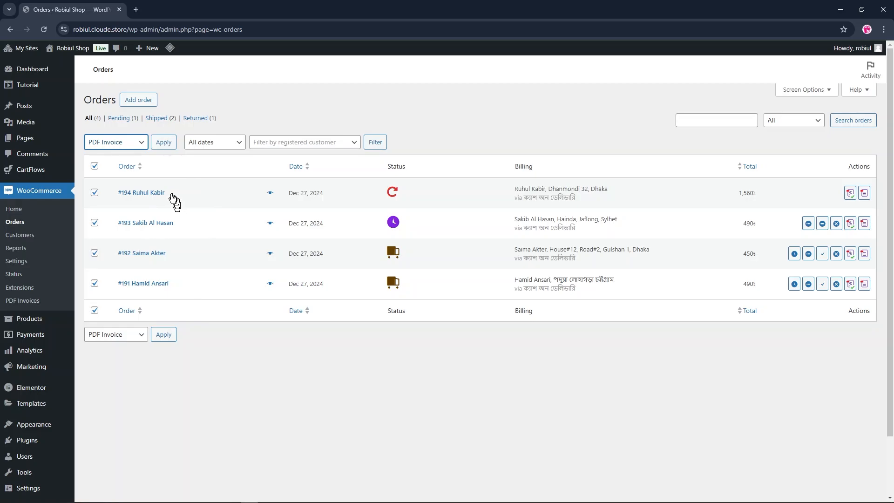
{"action": "left_click", "coordinate": [164, 142]}
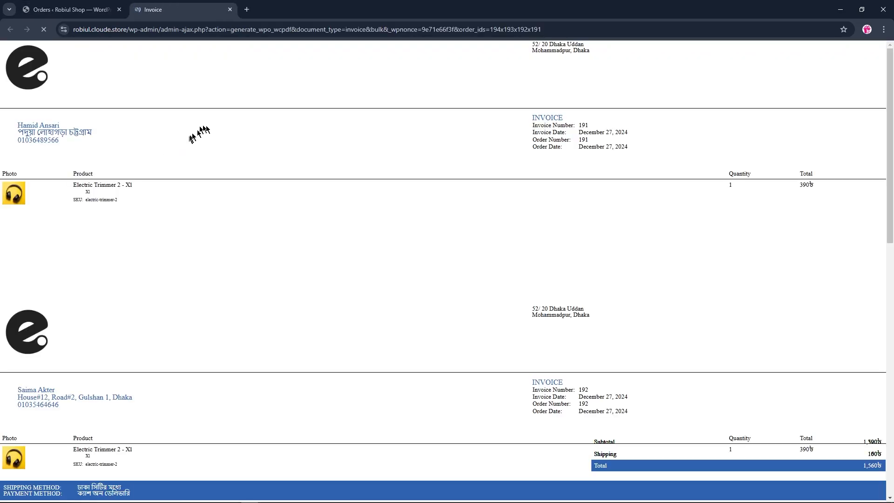
Examine the generated invoices and their print preview, cancel printing and close the invoice page
{"action": "scroll", "coordinate": [360, 183], "scroll_direction": "down", "scroll_amount": 12}
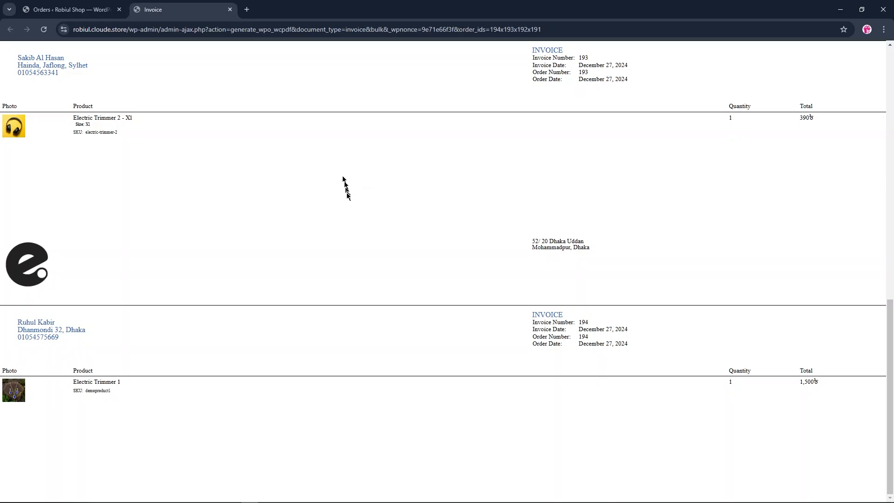
{"action": "scroll", "coordinate": [349, 210], "scroll_direction": "up", "scroll_amount": 12}
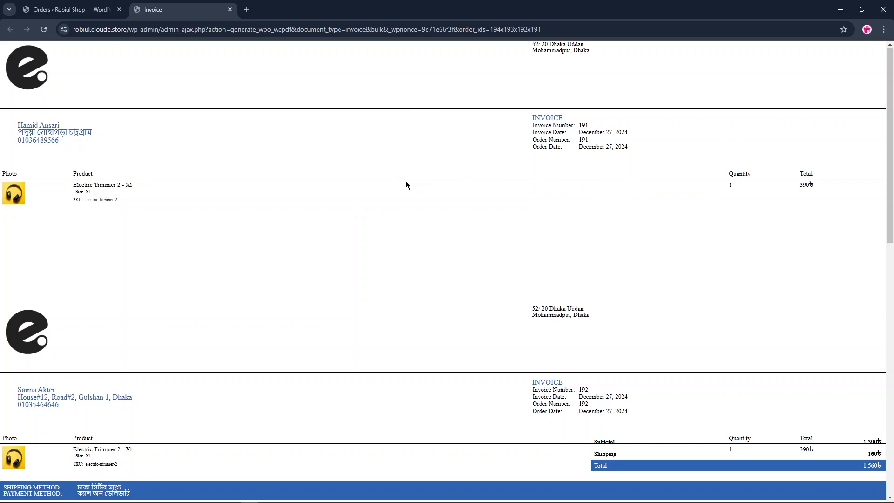
{"action": "key", "text": "ctrl+p"}
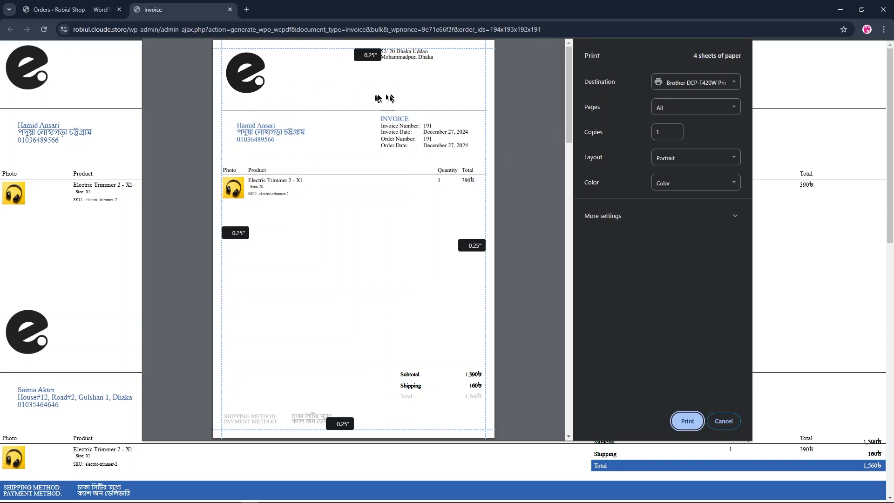
{"action": "scroll", "coordinate": [387, 204], "scroll_direction": "down", "scroll_amount": 2}
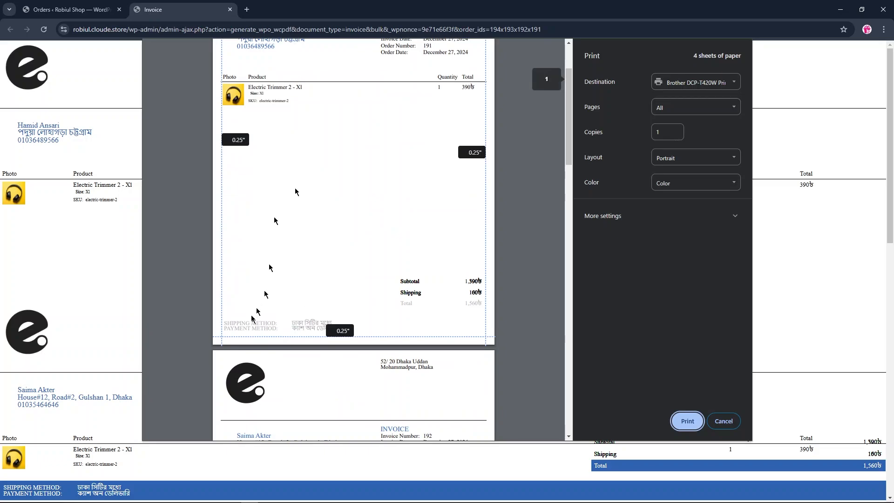
{"action": "scroll", "coordinate": [298, 196], "scroll_direction": "up", "scroll_amount": 2}
{"action": "left_click_drag", "start_coordinate": [233, 125], "coordinate": [274, 126]}
{"action": "left_click", "coordinate": [408, 224]}
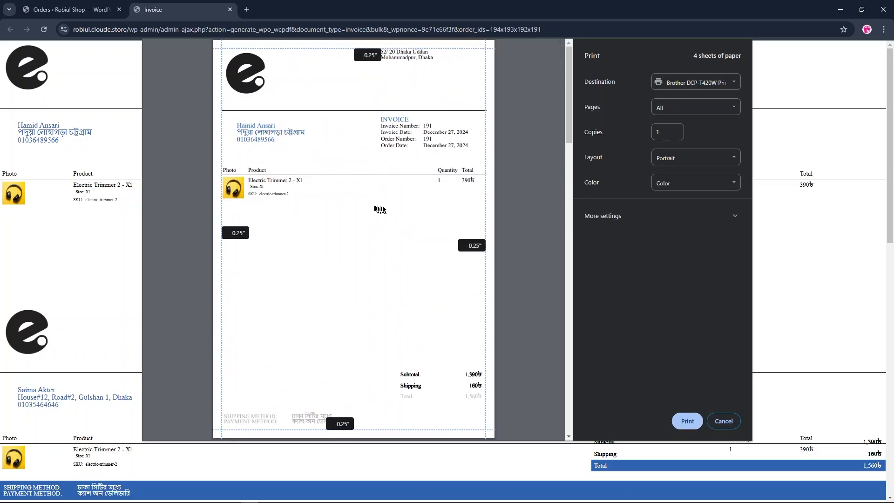
{"action": "scroll", "coordinate": [428, 211], "scroll_direction": "down", "scroll_amount": 2}
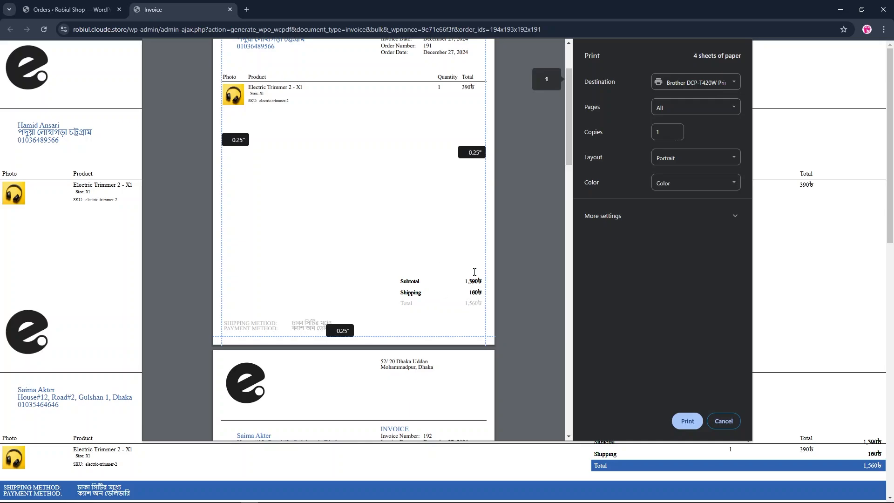
{"action": "scroll", "coordinate": [400, 239], "scroll_direction": "down", "scroll_amount": 2}
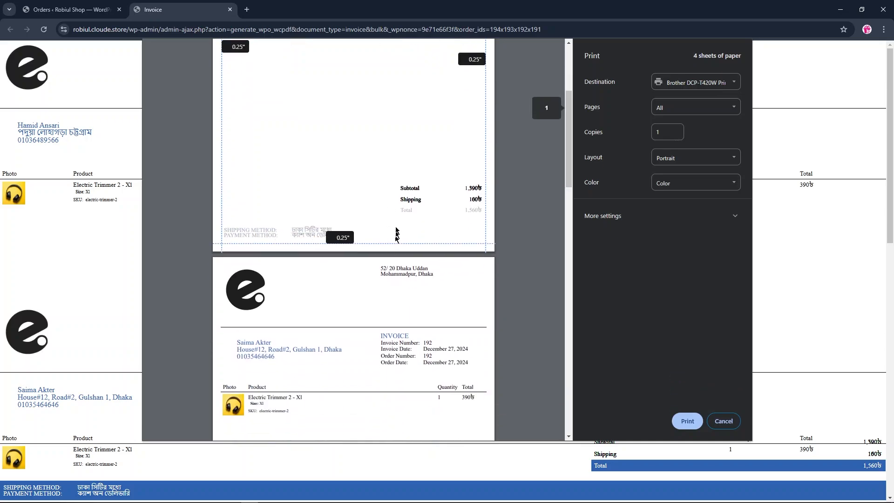
{"action": "scroll", "coordinate": [390, 215], "scroll_direction": "down", "scroll_amount": 3}
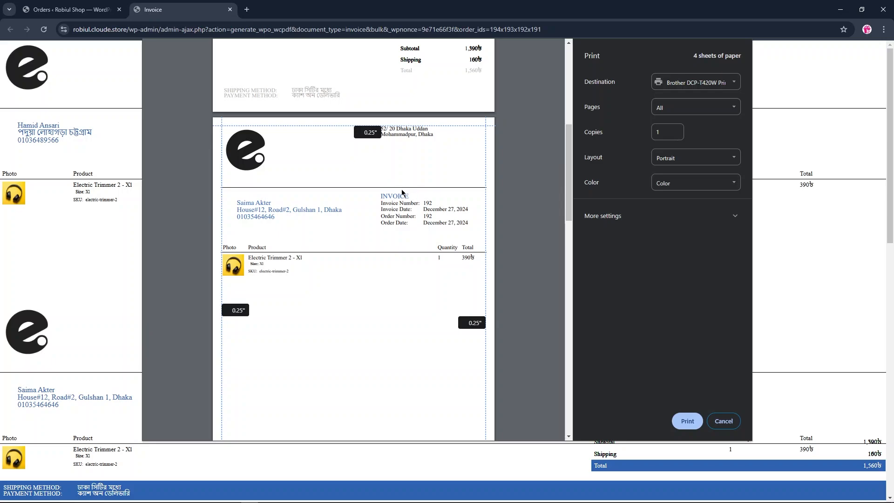
{"action": "scroll", "coordinate": [359, 252], "scroll_direction": "up", "scroll_amount": 7}
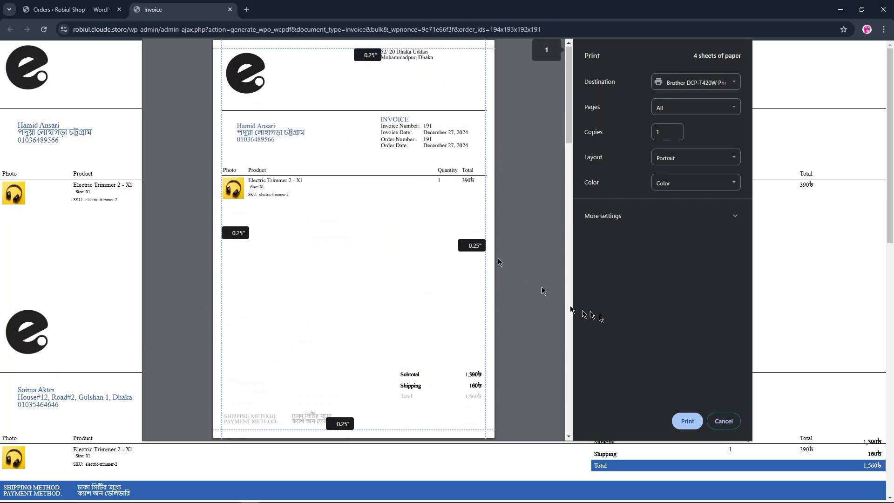
{"action": "left_click", "coordinate": [724, 421]}
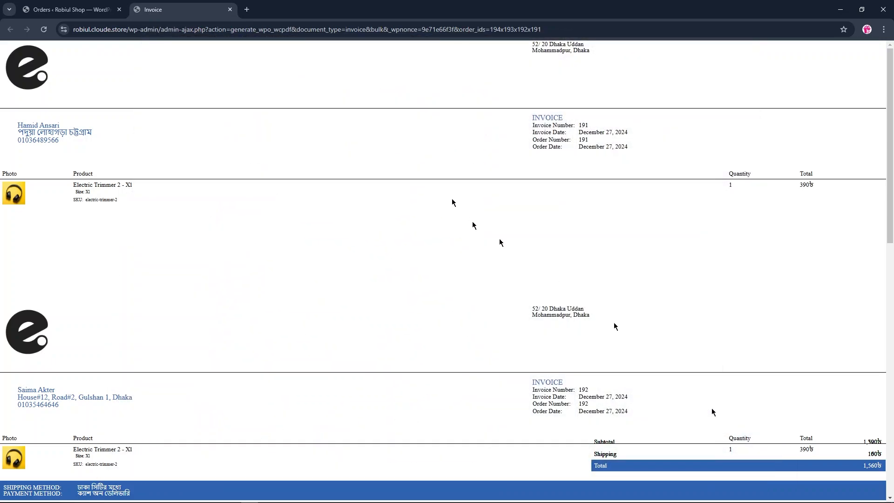
{"action": "left_click", "coordinate": [231, 10]}
Set the bulk action to PDF Packing Slip without applying it, and look over the other available bulk actions
{"action": "left_click", "coordinate": [126, 144]}
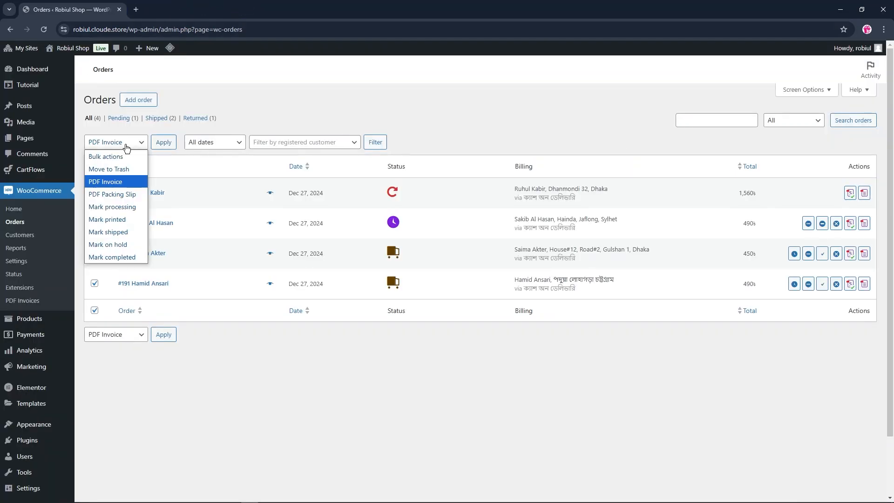
{"action": "left_click", "coordinate": [122, 198]}
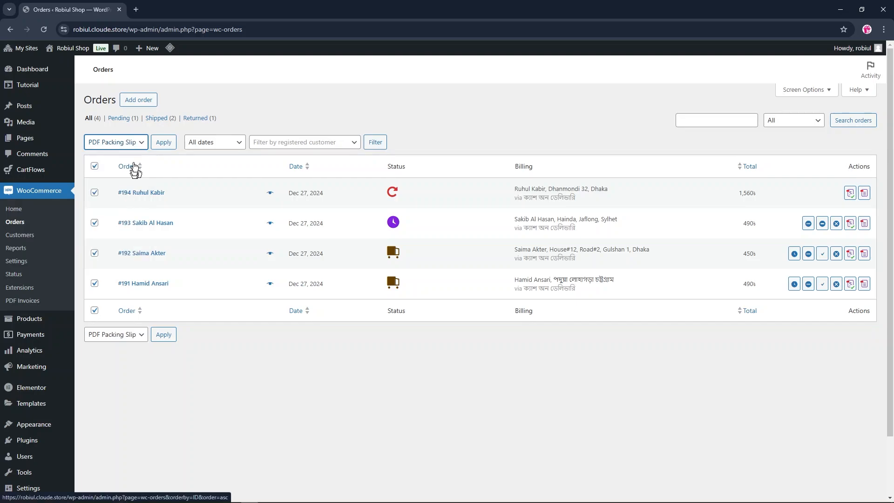
{"action": "left_click", "coordinate": [122, 147]}
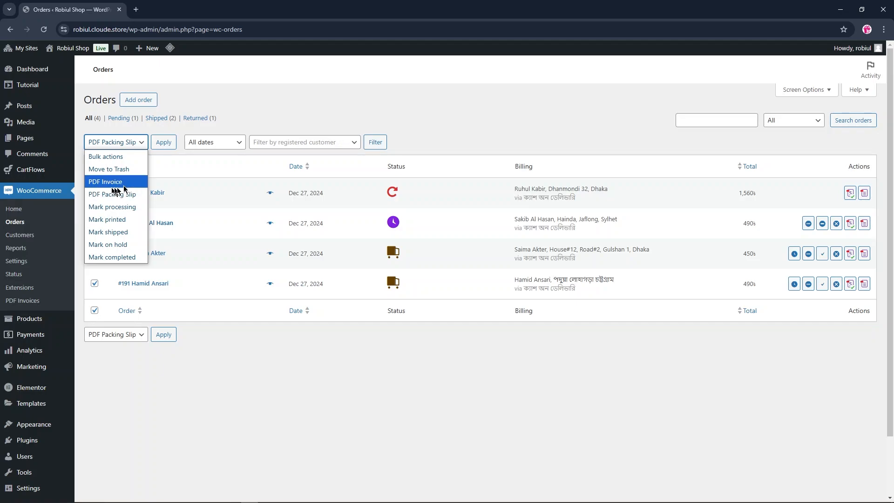
{"action": "left_click", "coordinate": [280, 96]}
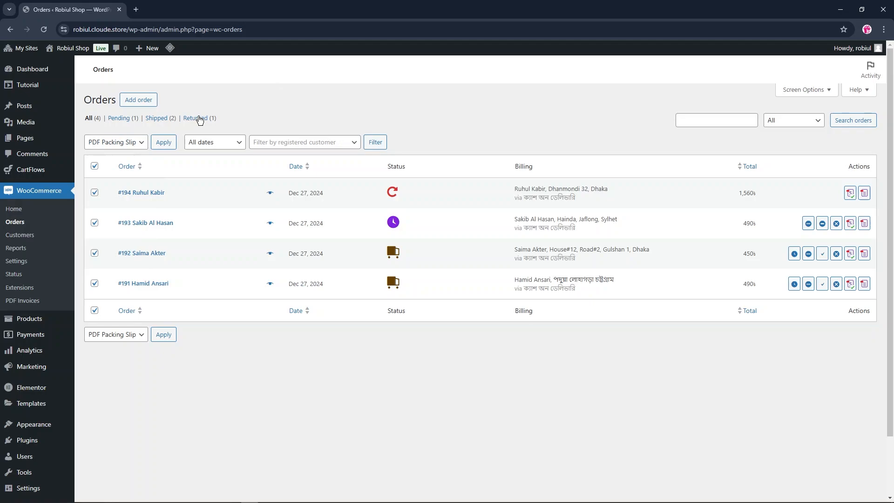
{"action": "left_click", "coordinate": [122, 143]}
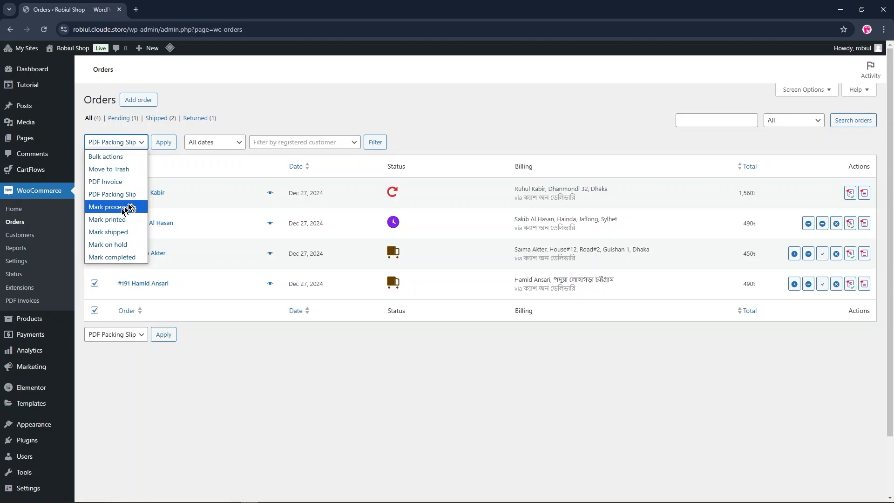
{"action": "left_click", "coordinate": [262, 369]}
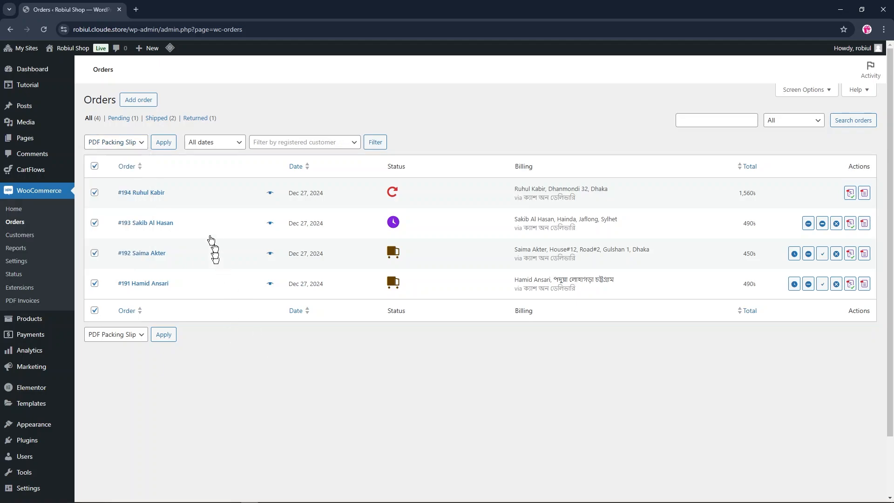
Open the newest order, which has the Returned status, on its edit page
{"action": "left_click", "coordinate": [155, 192]}
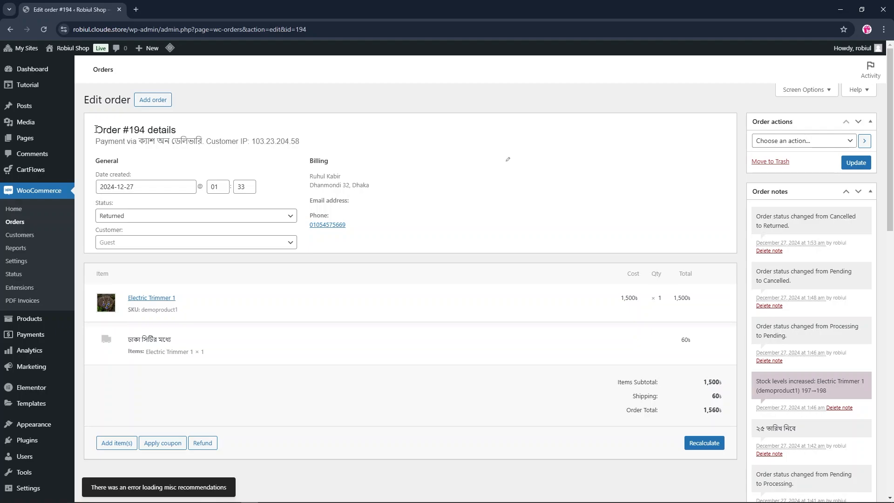
Examine the order's title, its payment method and customer IP line, and the billing heading
{"action": "left_click_drag", "start_coordinate": [96, 130], "coordinate": [188, 136]}
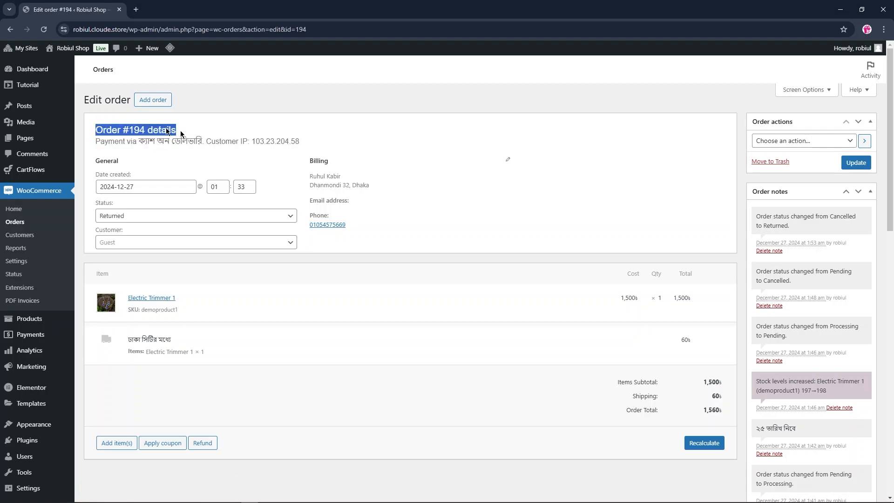
{"action": "left_click", "coordinate": [195, 140]}
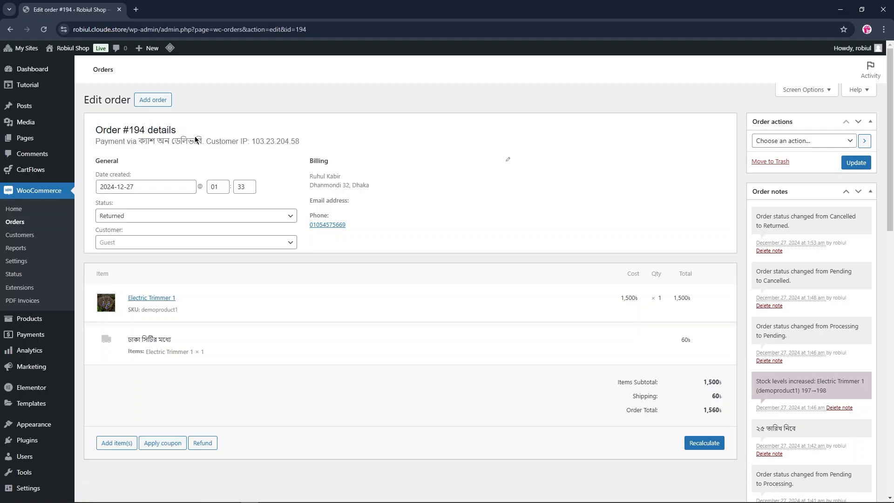
{"action": "left_click_drag", "start_coordinate": [94, 143], "coordinate": [378, 155]}
{"action": "left_click", "coordinate": [325, 140]}
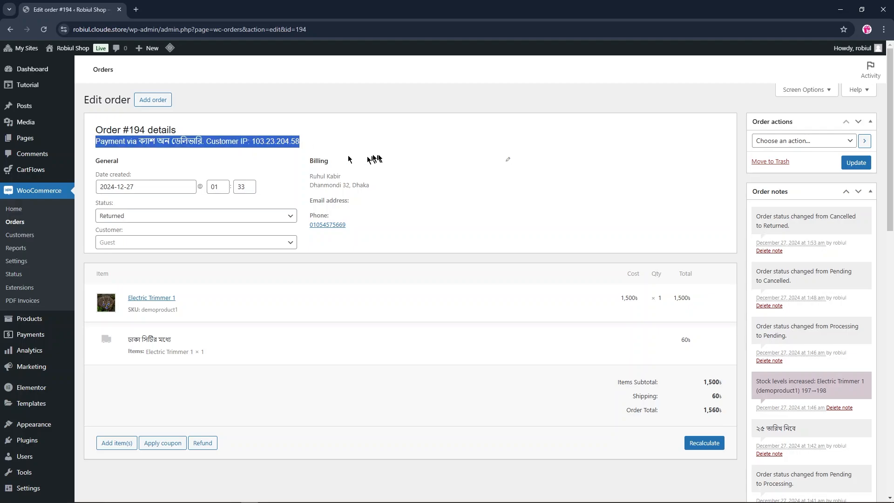
{"action": "left_click", "coordinate": [380, 147]}
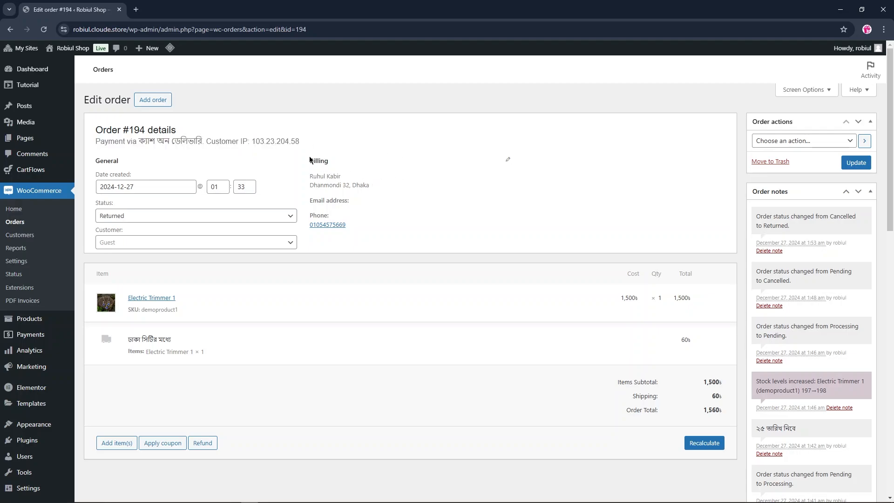
{"action": "left_click_drag", "start_coordinate": [309, 157], "coordinate": [350, 162]}
{"action": "left_click", "coordinate": [394, 168]}
Try the Pending, Processing and Cancelled statuses on the order without saving
{"action": "left_click", "coordinate": [193, 220]}
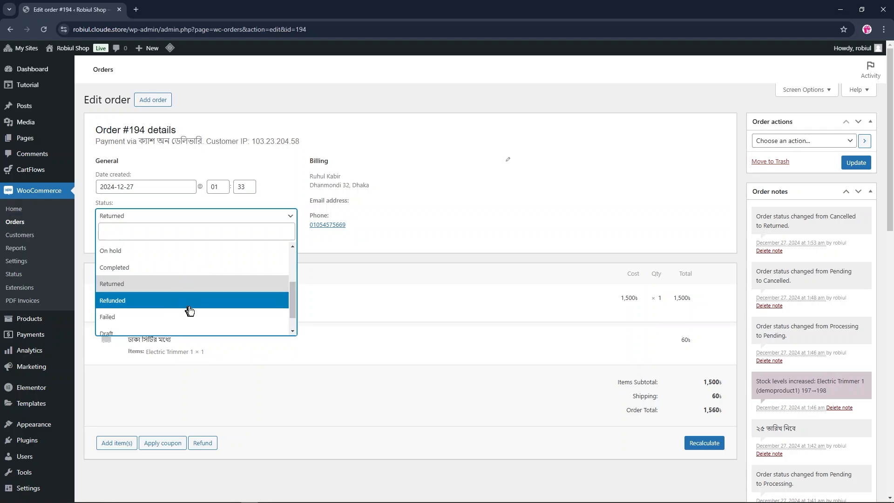
{"action": "scroll", "coordinate": [191, 312], "scroll_direction": "down", "scroll_amount": 1}
{"action": "scroll", "coordinate": [189, 295], "scroll_direction": "up", "scroll_amount": 3}
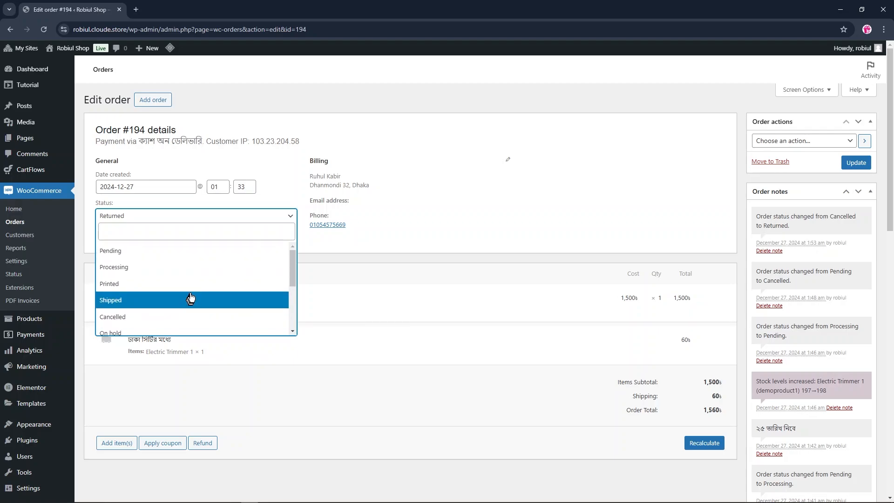
{"action": "left_click", "coordinate": [166, 253]}
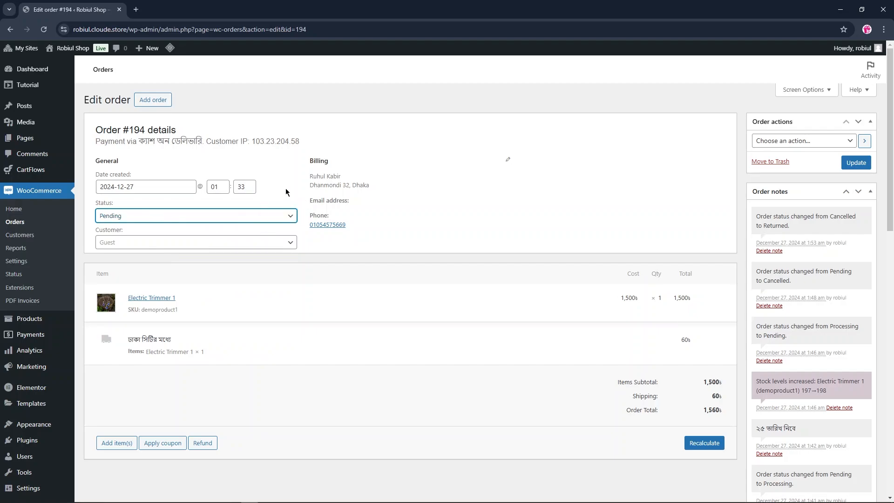
{"action": "left_click", "coordinate": [253, 221]}
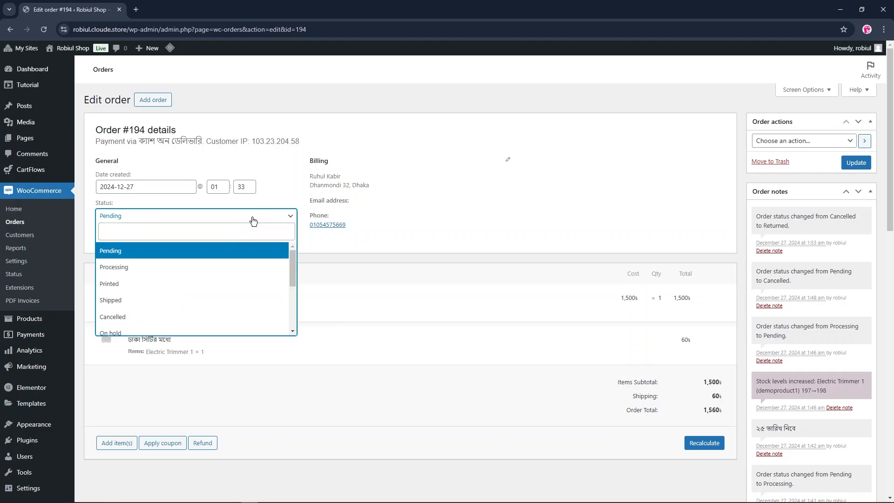
{"action": "left_click", "coordinate": [180, 269]}
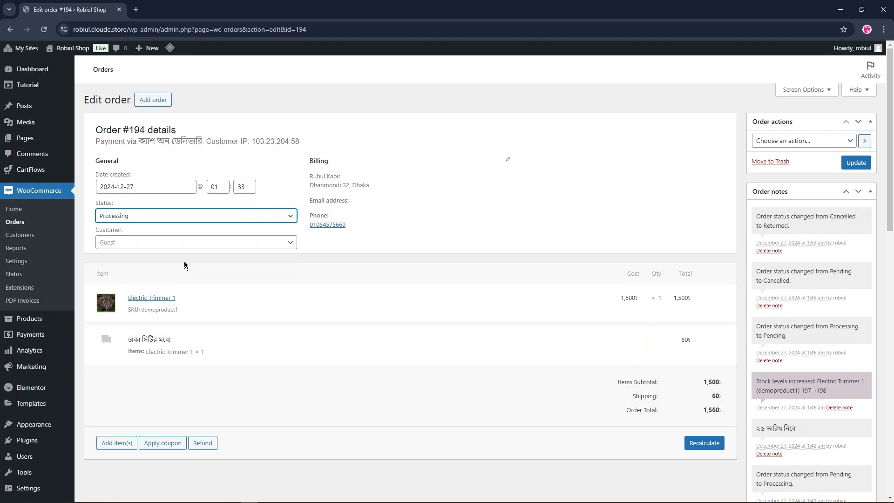
{"action": "left_click", "coordinate": [176, 216]}
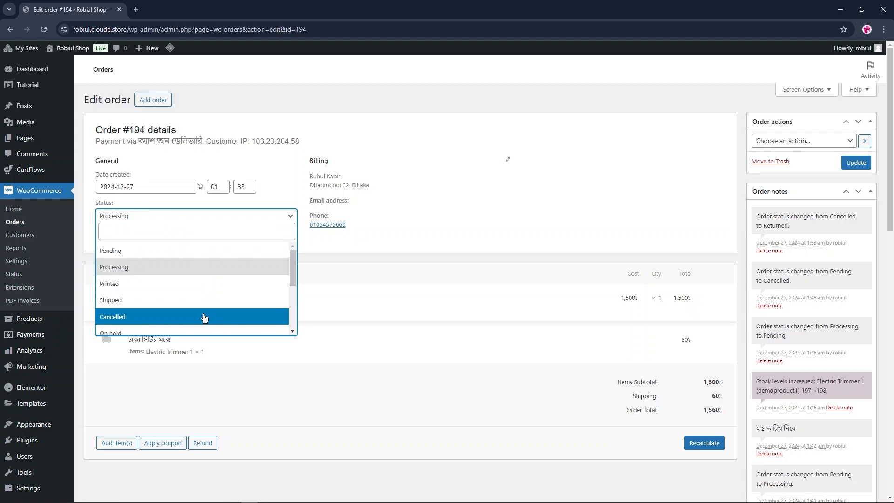
{"action": "left_click", "coordinate": [204, 319]}
Set the order status to On hold and look over the remaining status options
{"action": "left_click", "coordinate": [182, 220]}
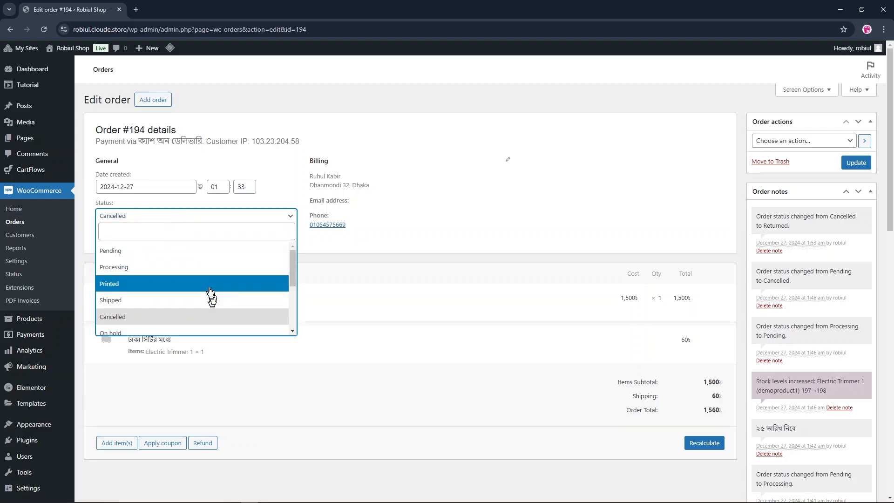
{"action": "scroll", "coordinate": [210, 271], "scroll_direction": "down", "scroll_amount": 1}
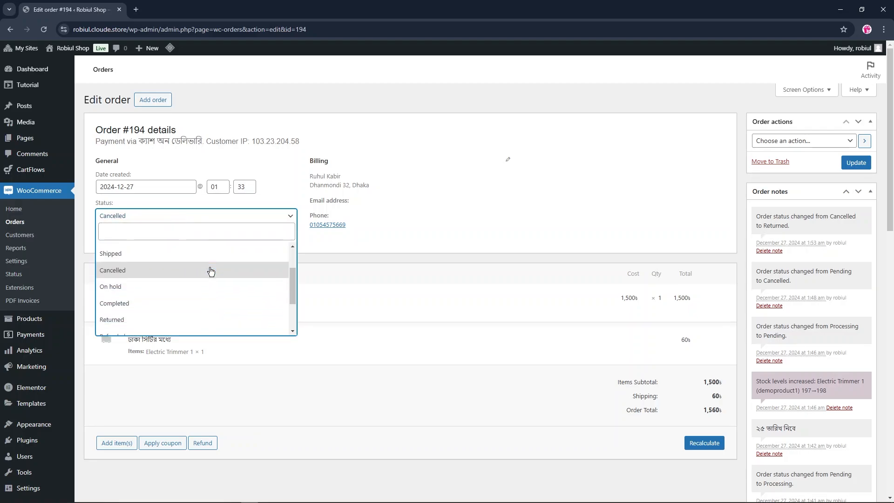
{"action": "left_click", "coordinate": [220, 290]}
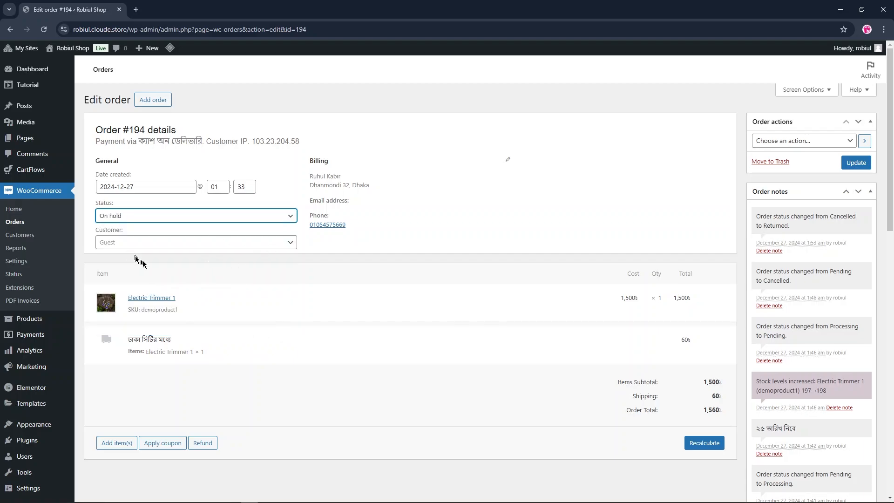
{"action": "left_click", "coordinate": [169, 217]}
{"action": "scroll", "coordinate": [239, 291], "scroll_direction": "up", "scroll_amount": 3}
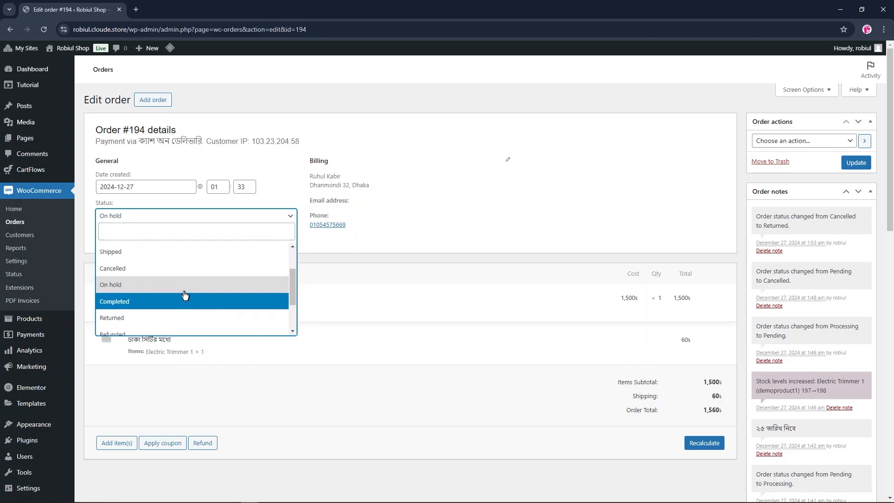
{"action": "left_click", "coordinate": [454, 236]}
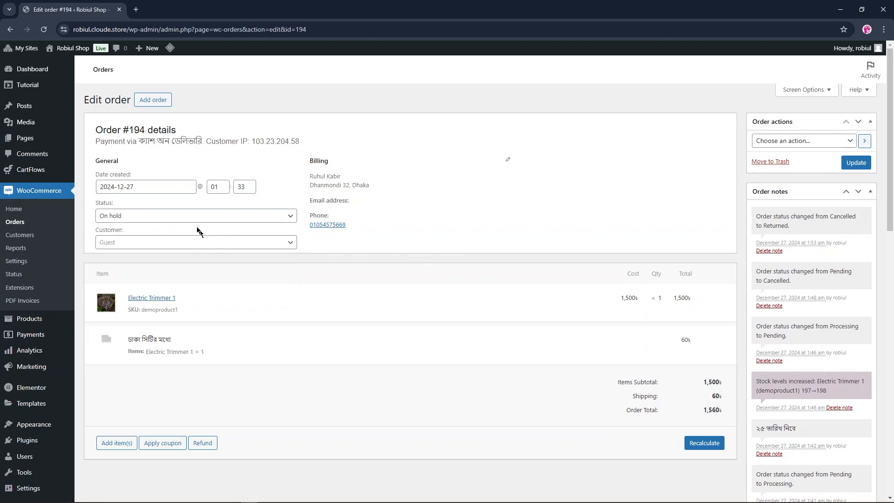
Check the order's customer selection and leave it as Guest
{"action": "left_click", "coordinate": [128, 243]}
{"action": "left_click", "coordinate": [428, 284]}
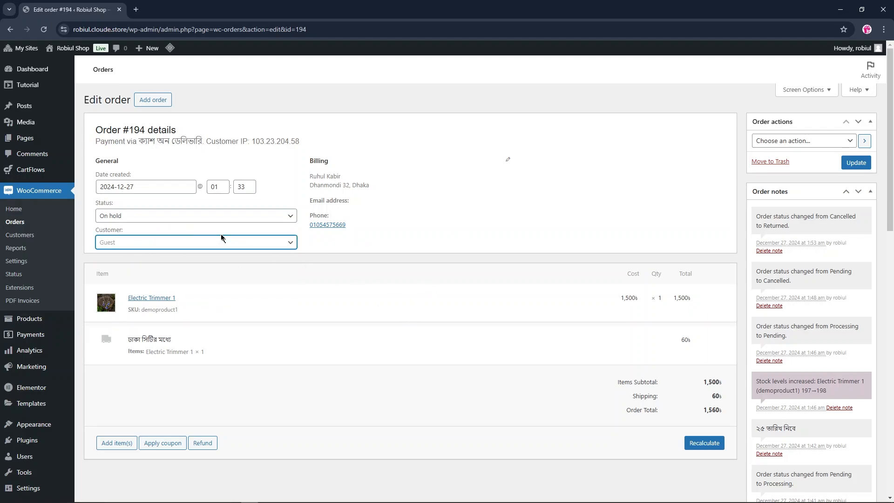
{"action": "left_click", "coordinate": [163, 251]}
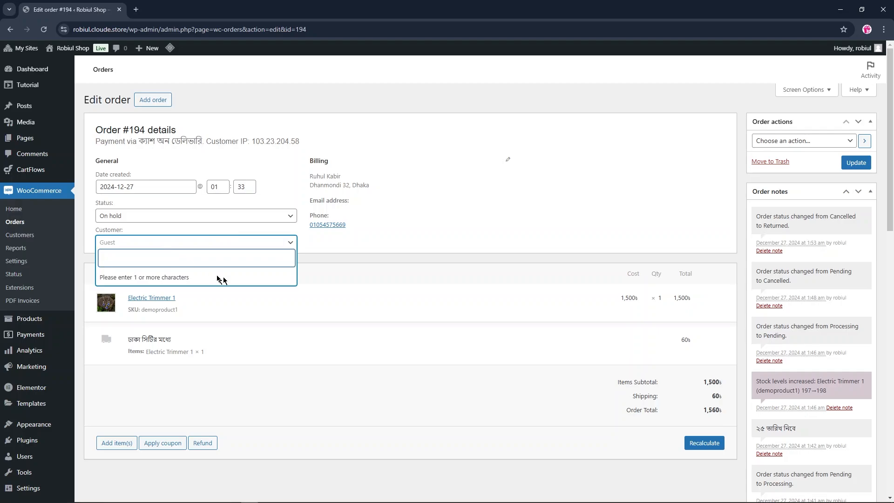
{"action": "left_click", "coordinate": [351, 259]}
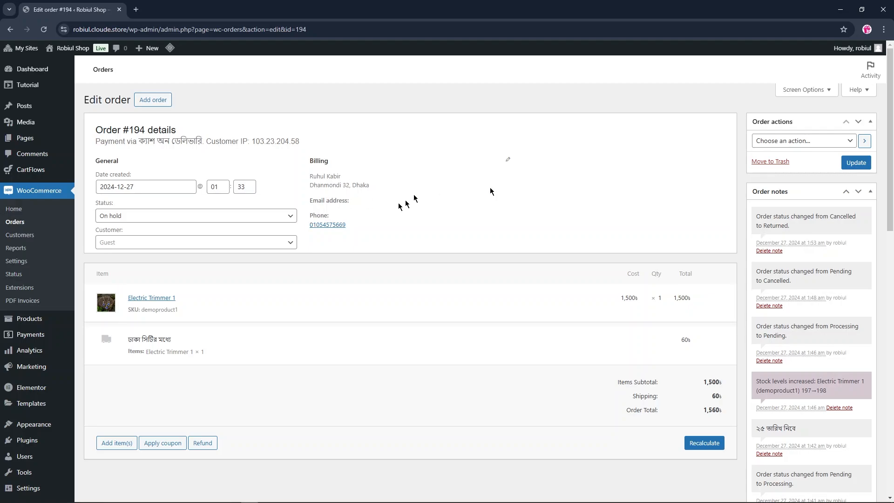
Open the billing details for editing and review the first name, address, phone and payment method options
{"action": "left_click", "coordinate": [509, 161]}
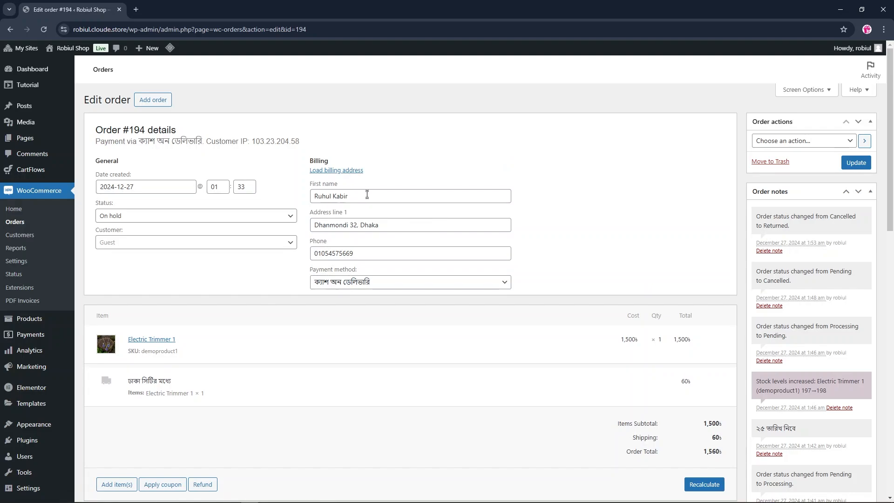
{"action": "left_click_drag", "start_coordinate": [367, 195], "coordinate": [312, 191]}
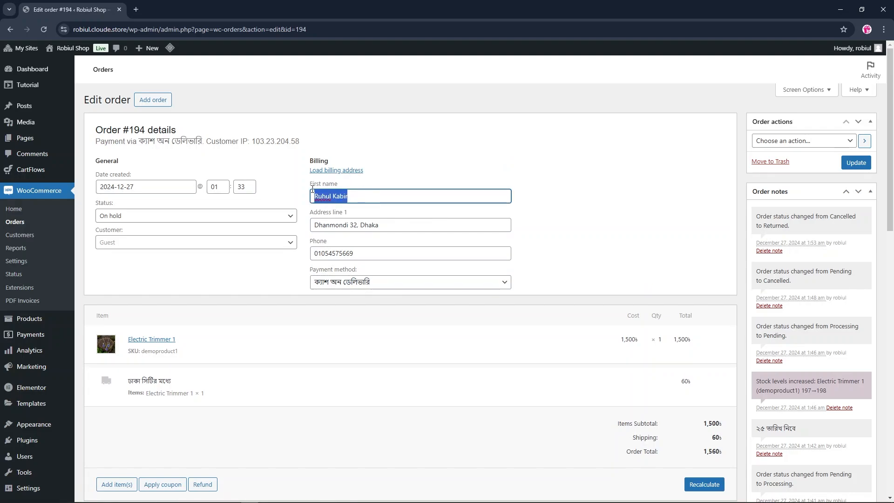
{"action": "left_click", "coordinate": [381, 200]}
{"action": "left_click_drag", "start_coordinate": [408, 228], "coordinate": [294, 208]}
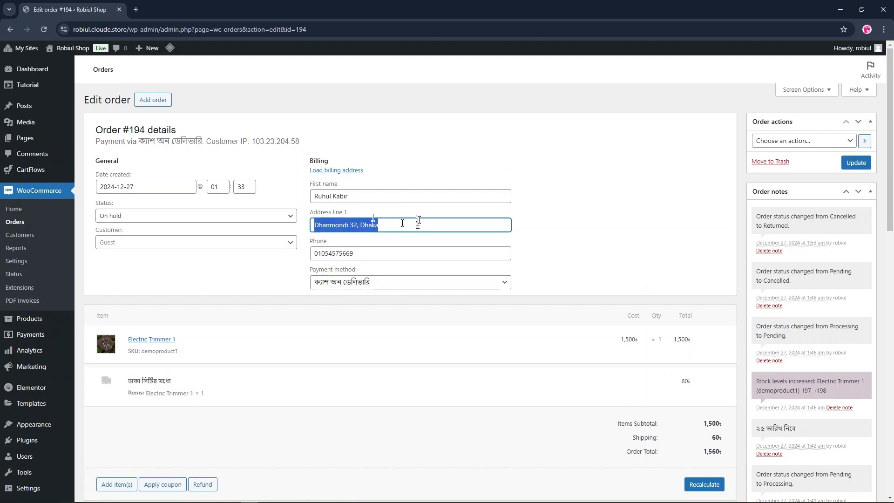
{"action": "left_click_drag", "start_coordinate": [377, 255], "coordinate": [267, 248]}
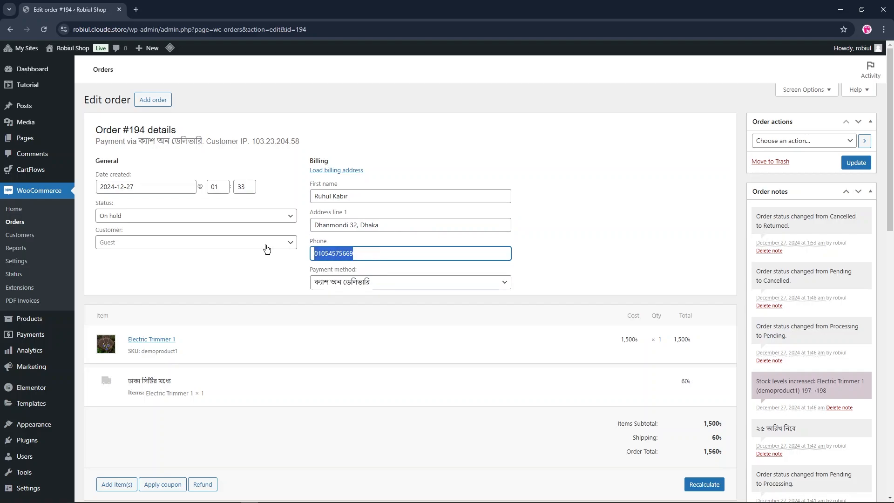
{"action": "left_click", "coordinate": [404, 249]}
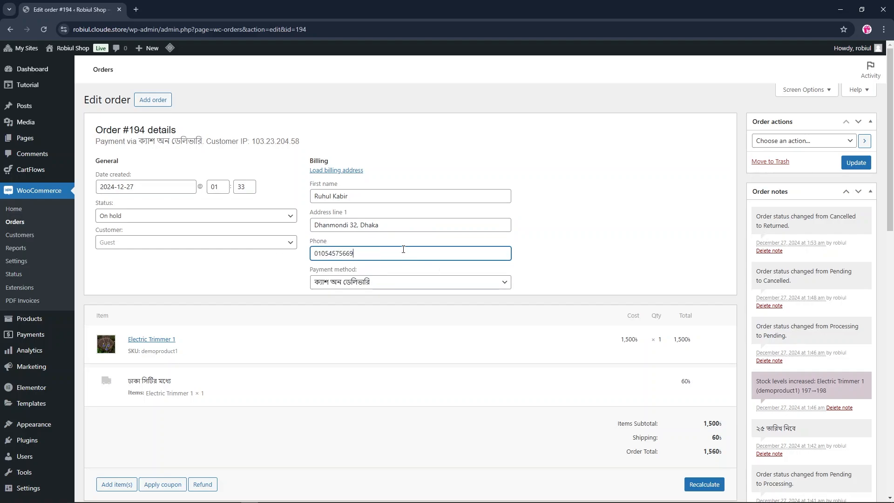
{"action": "left_click", "coordinate": [444, 283]}
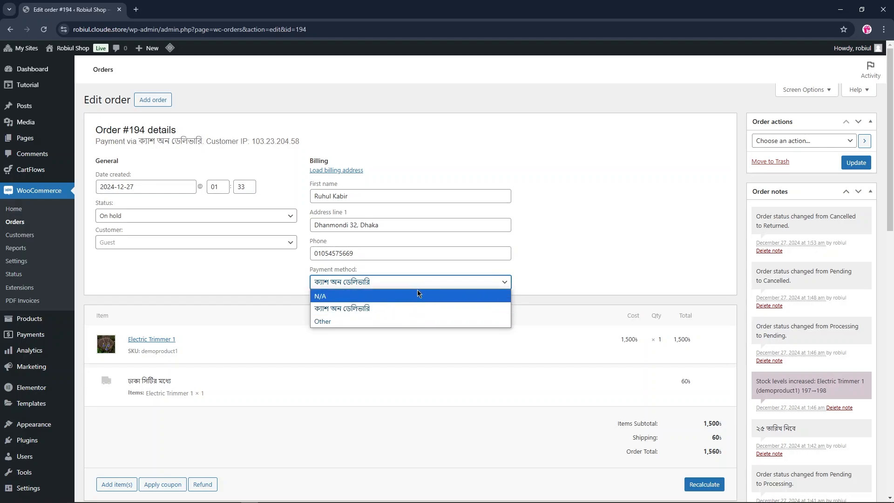
{"action": "left_click", "coordinate": [561, 280]}
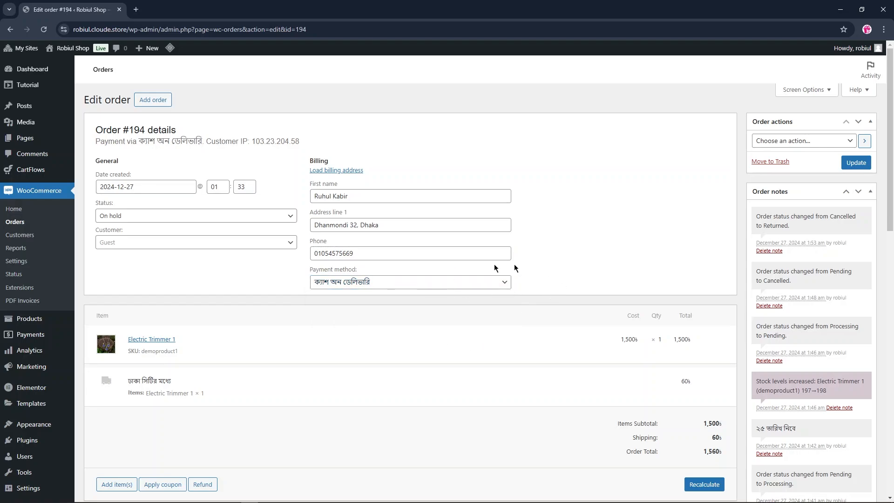
Examine the order's line items and totals, and read through the history of order notes
{"action": "scroll", "coordinate": [548, 182], "scroll_direction": "down", "scroll_amount": 2}
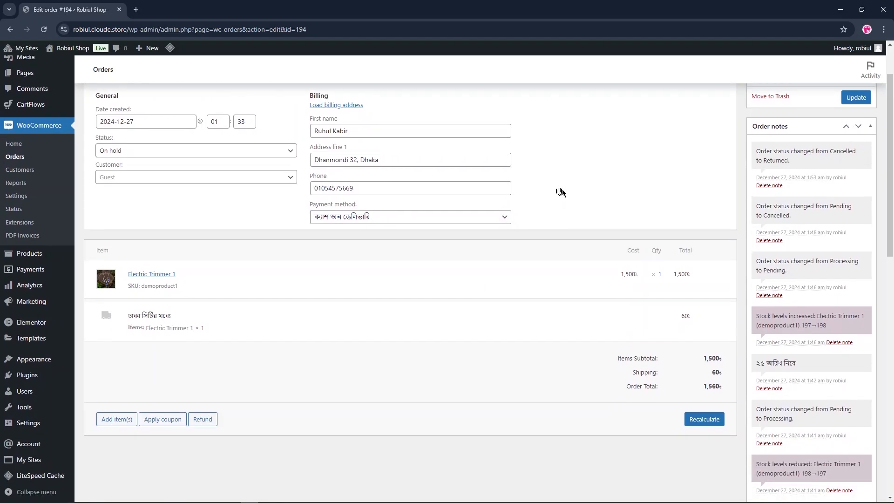
{"action": "scroll", "coordinate": [567, 194], "scroll_direction": "up", "scroll_amount": 2}
{"action": "scroll", "coordinate": [573, 182], "scroll_direction": "down", "scroll_amount": 3}
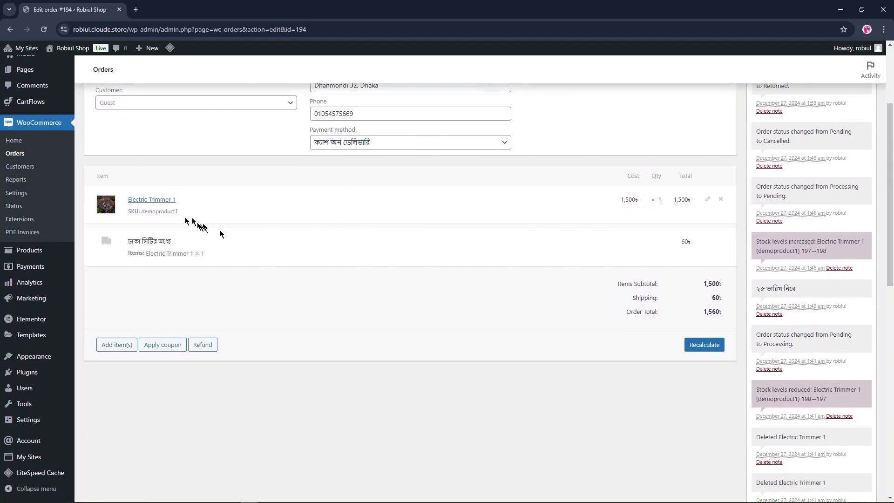
{"action": "scroll", "coordinate": [624, 192], "scroll_direction": "up", "scroll_amount": 3}
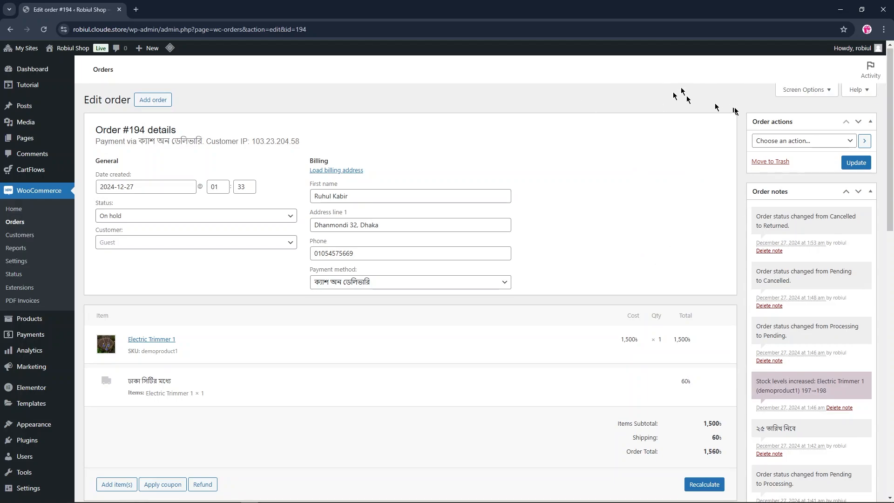
{"action": "scroll", "coordinate": [625, 216], "scroll_direction": "down", "scroll_amount": 10}
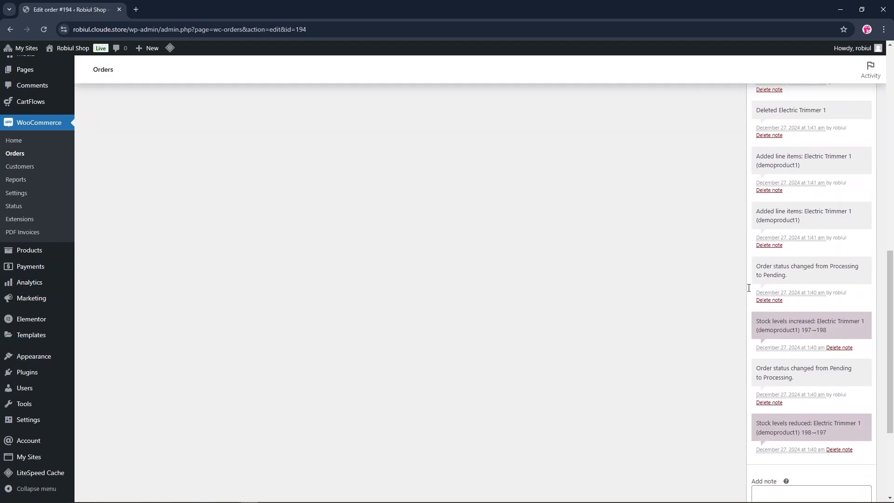
{"action": "scroll", "coordinate": [633, 303], "scroll_direction": "down", "scroll_amount": 3}
{"action": "scroll", "coordinate": [655, 295], "scroll_direction": "up", "scroll_amount": 15}
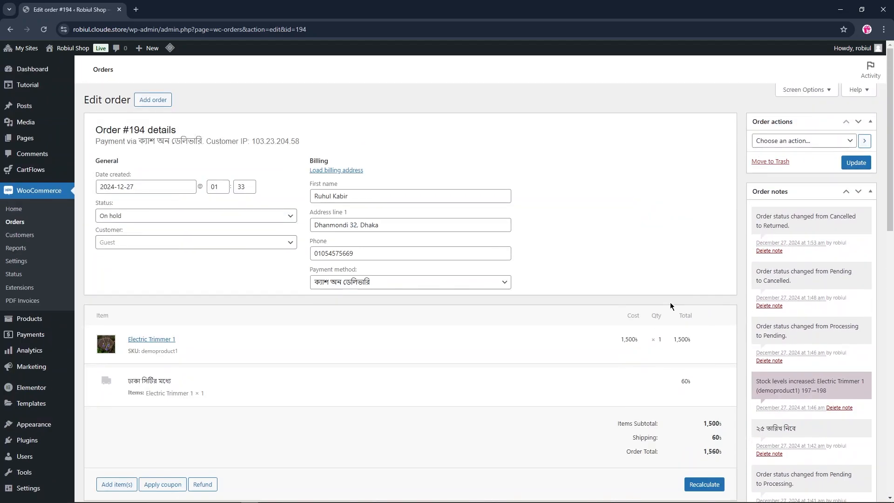
Collapse Order notes and display Downloadable product permissions, Custom Fields, PDF document data, Order attribution, Customer history, Send order email and LiteSpeed Options
{"action": "left_click", "coordinate": [870, 191]}
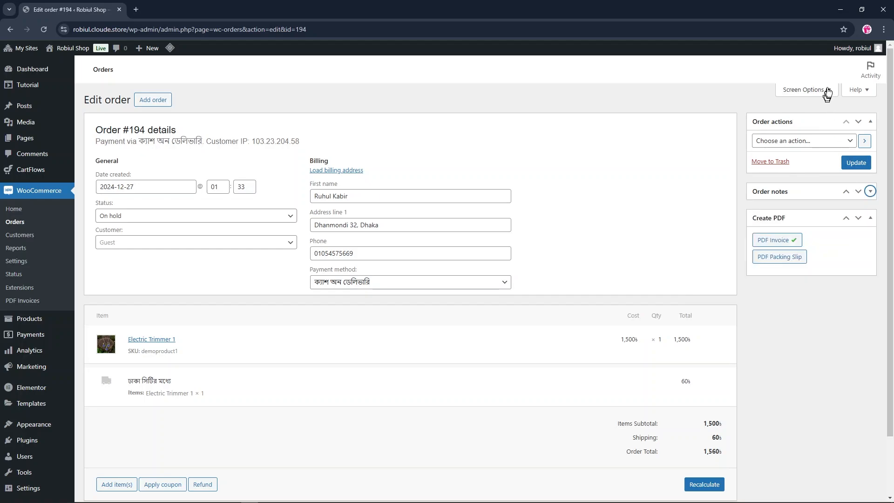
{"action": "left_click", "coordinate": [828, 92]}
{"action": "left_click", "coordinate": [198, 133]}
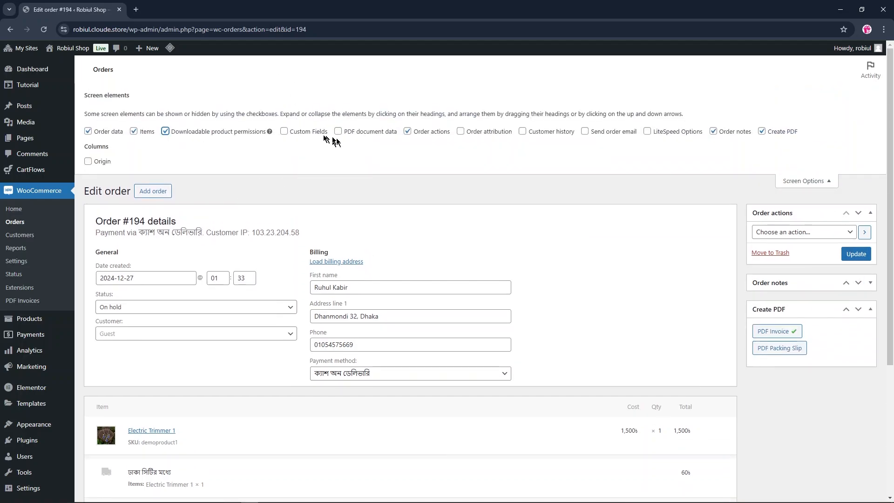
{"action": "left_click", "coordinate": [319, 134]}
{"action": "left_click", "coordinate": [359, 132]}
{"action": "left_click", "coordinate": [486, 135]}
{"action": "left_click", "coordinate": [535, 135]}
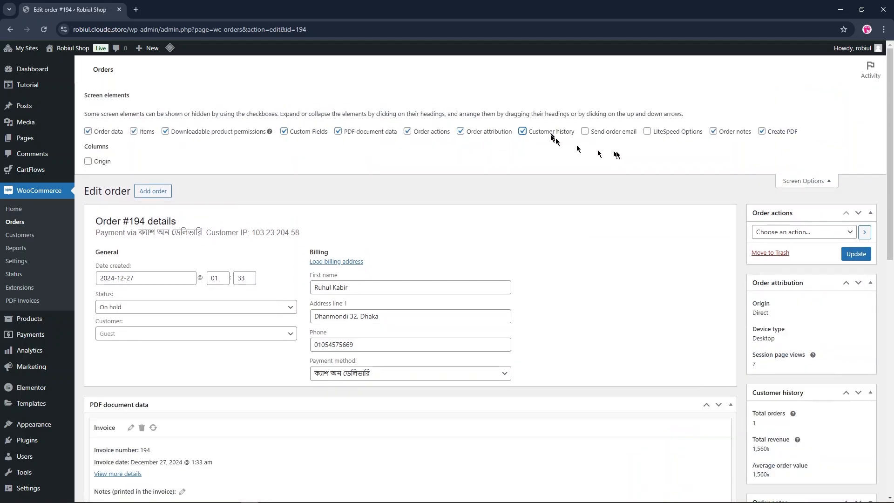
{"action": "left_click", "coordinate": [648, 132]}
{"action": "left_click", "coordinate": [623, 131]}
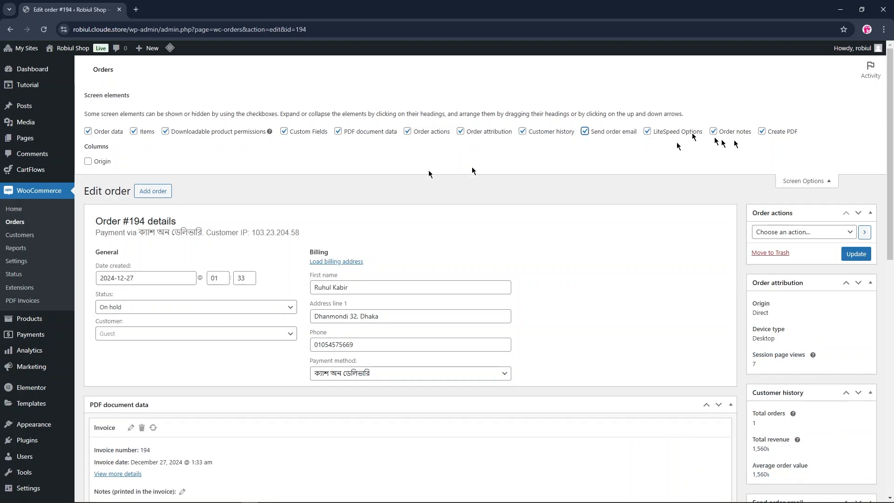
{"action": "left_click", "coordinate": [792, 183]}
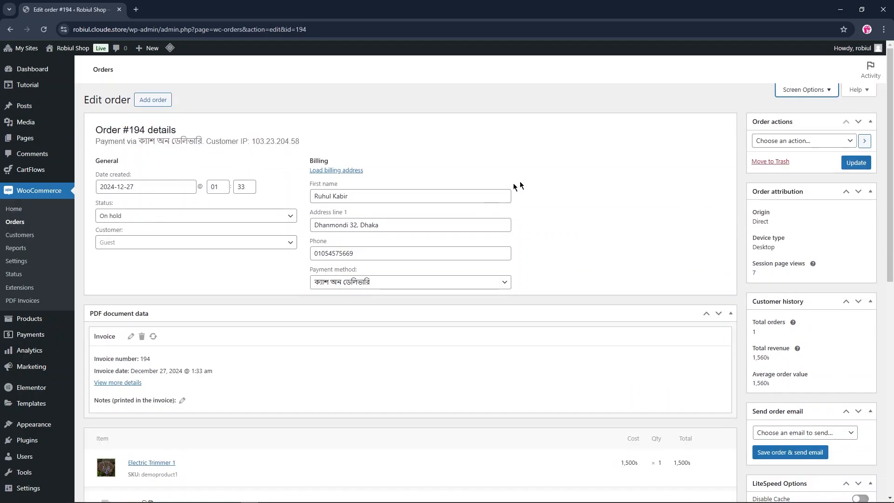
Review the order page's added sections and hide the Downloadable product permissions screen element
{"action": "scroll", "coordinate": [543, 205], "scroll_direction": "down", "scroll_amount": 9}
{"action": "scroll", "coordinate": [810, 303], "scroll_direction": "up", "scroll_amount": 10}
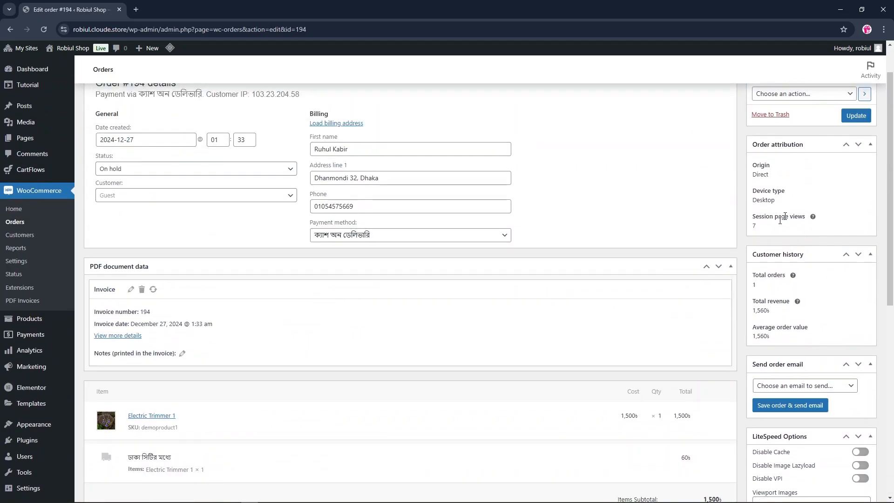
{"action": "scroll", "coordinate": [665, 279], "scroll_direction": "up", "scroll_amount": 2}
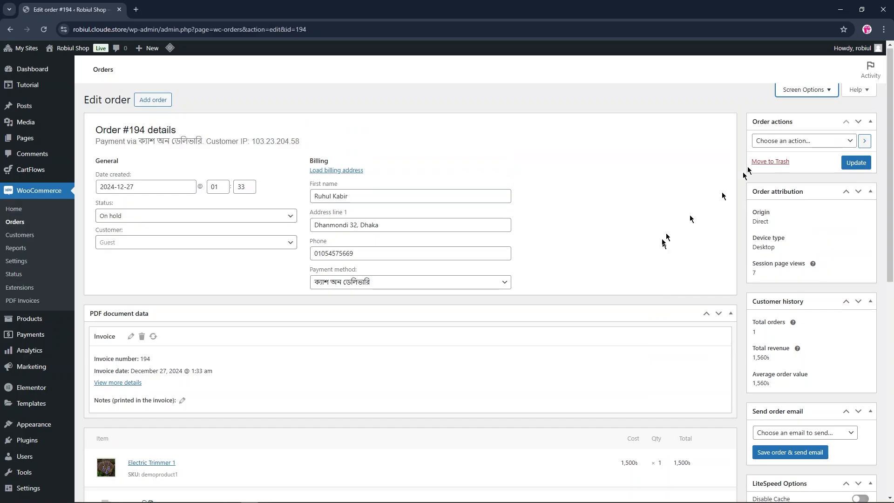
{"action": "left_click", "coordinate": [823, 95]}
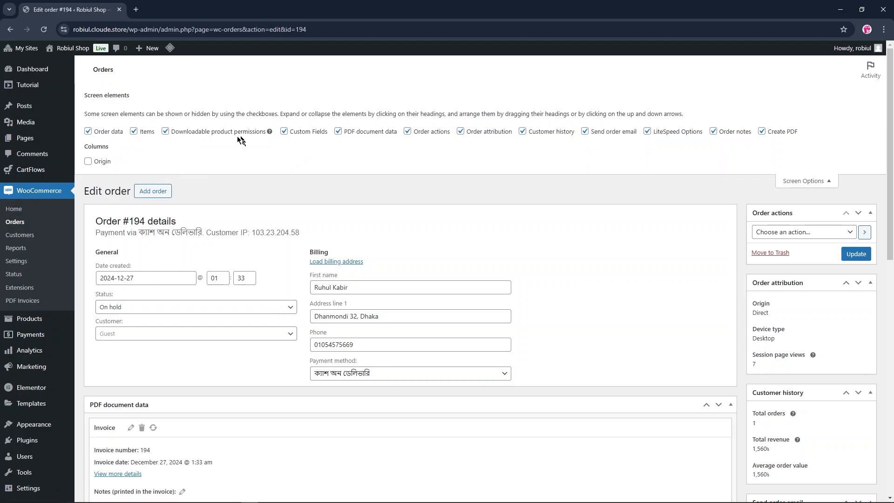
{"action": "scroll", "coordinate": [280, 304], "scroll_direction": "down", "scroll_amount": 10}
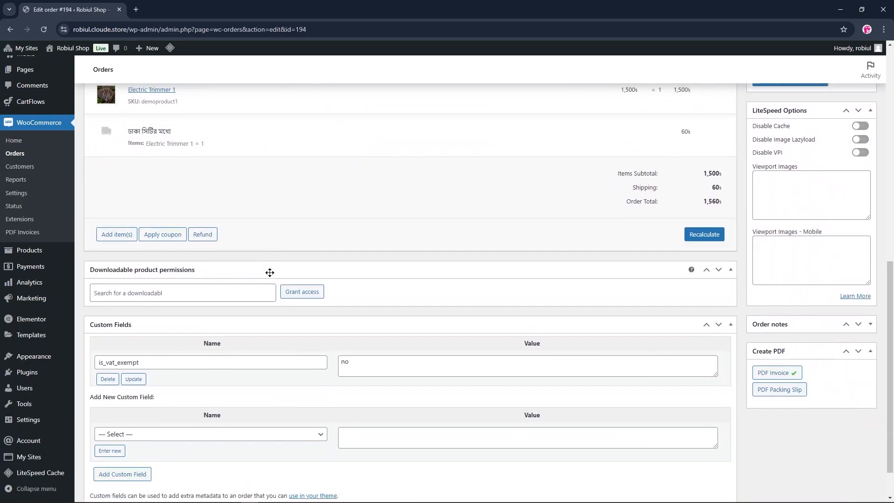
{"action": "scroll", "coordinate": [279, 280], "scroll_direction": "down", "scroll_amount": 1}
{"action": "scroll", "coordinate": [258, 233], "scroll_direction": "up", "scroll_amount": 11}
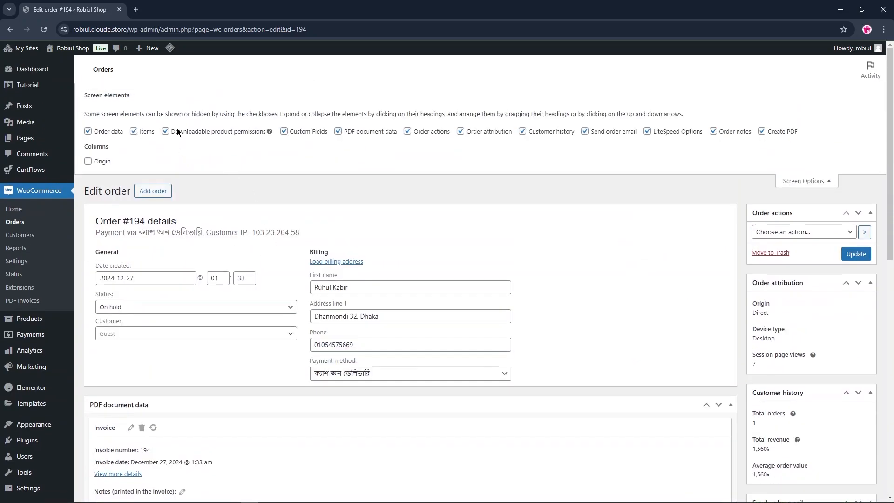
{"action": "left_click", "coordinate": [178, 132]}
{"action": "scroll", "coordinate": [278, 304], "scroll_direction": "down", "scroll_amount": 10}
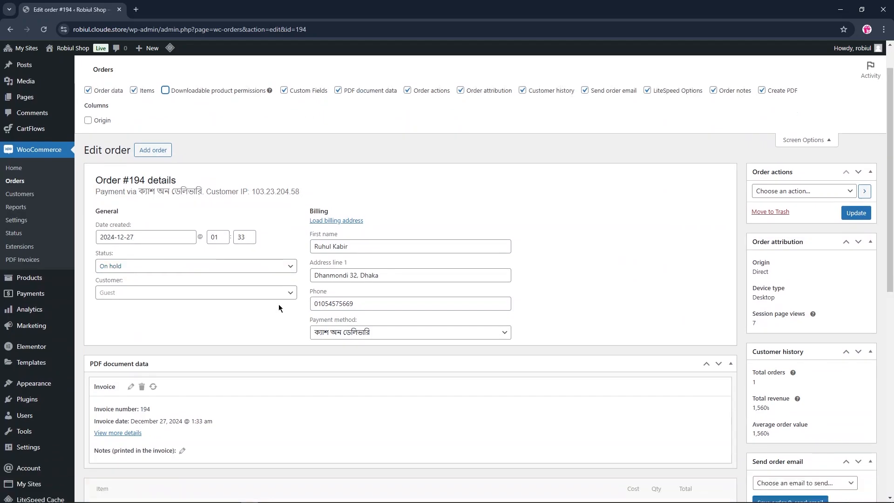
{"action": "scroll", "coordinate": [279, 218], "scroll_direction": "up", "scroll_amount": 10}
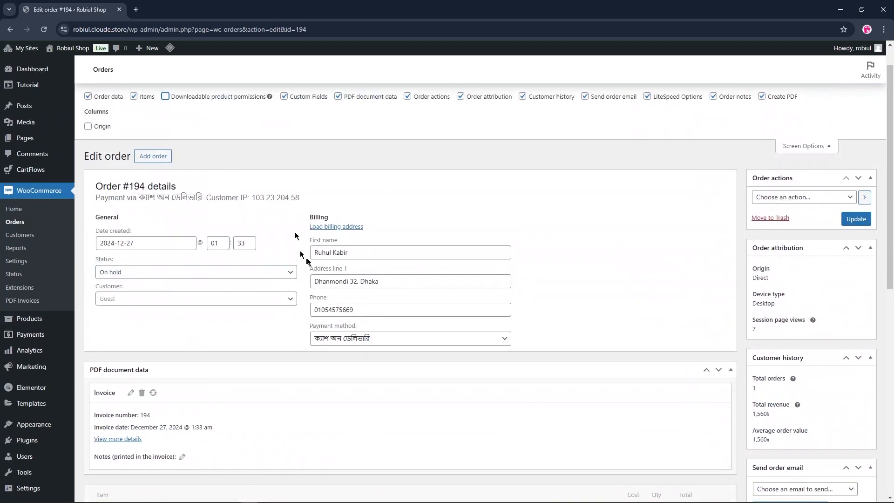
Hide the Custom Fields and PDF document data screen elements
{"action": "left_click", "coordinate": [320, 133]}
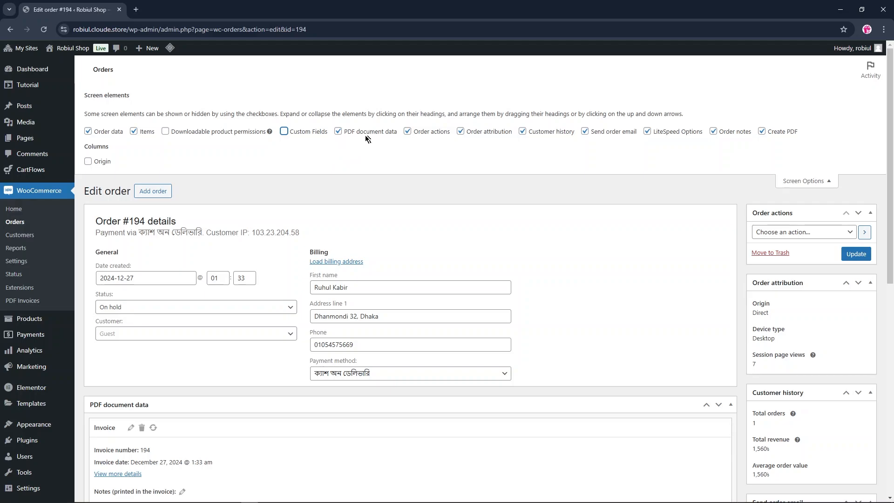
{"action": "scroll", "coordinate": [422, 205], "scroll_direction": "down", "scroll_amount": 2}
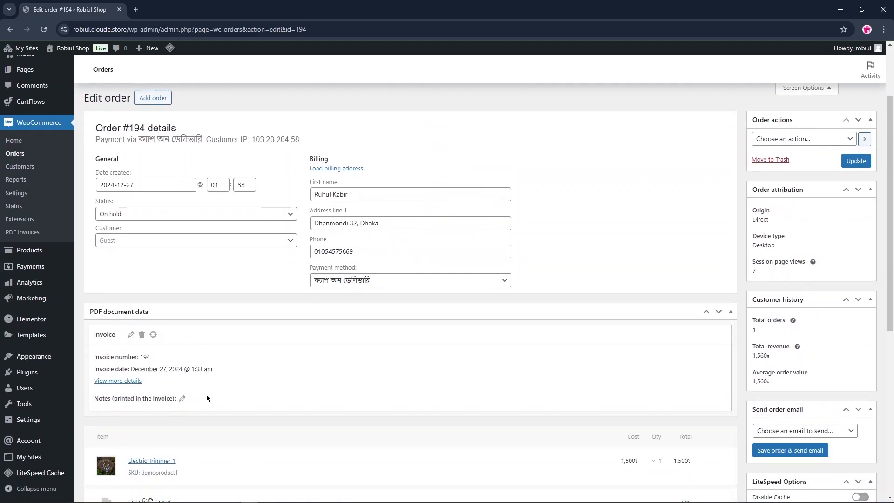
{"action": "scroll", "coordinate": [343, 361], "scroll_direction": "up", "scroll_amount": 2}
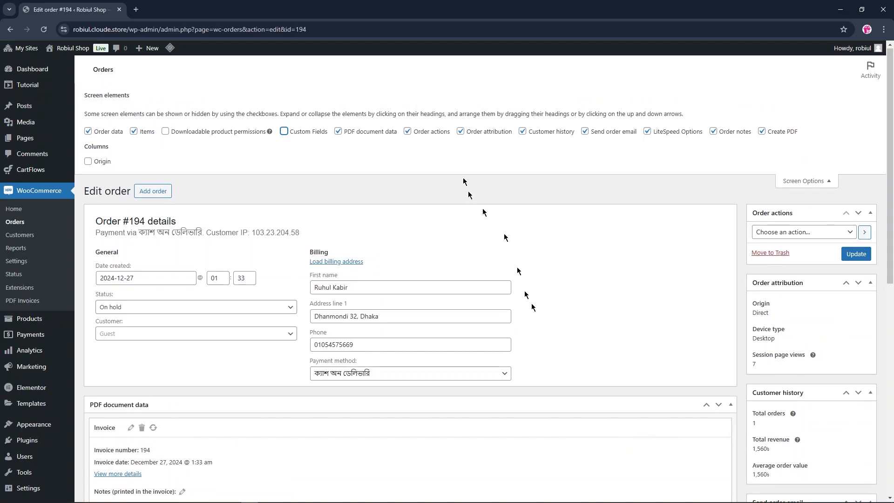
{"action": "left_click", "coordinate": [352, 132]}
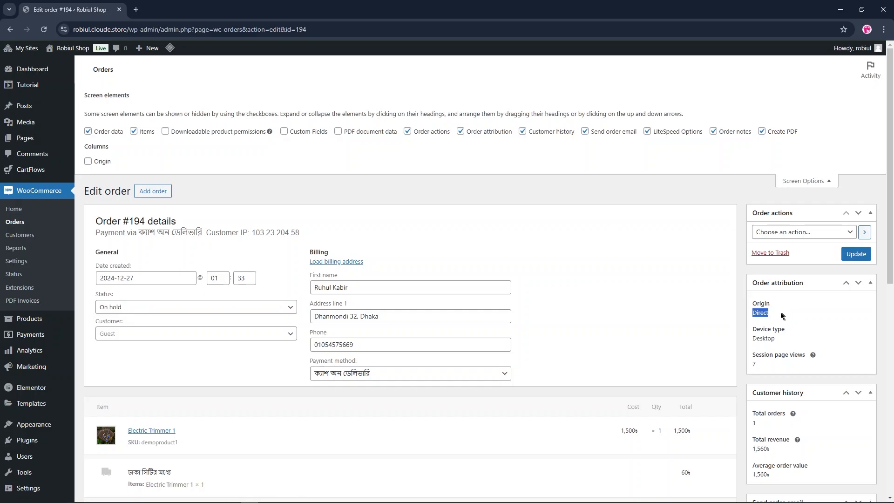
Review the origin, device type and session page views in Order attribution, and hide that screen element
{"action": "left_click", "coordinate": [755, 306]}
{"action": "left_click_drag", "start_coordinate": [753, 334], "coordinate": [783, 344]}
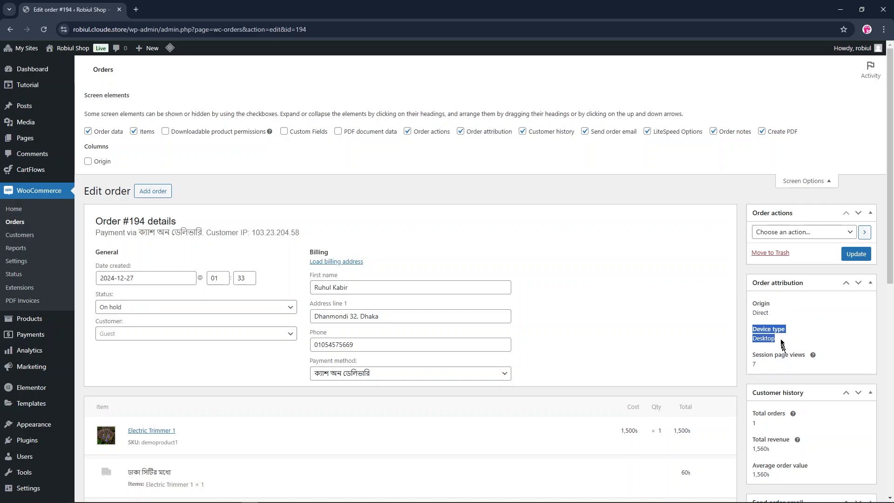
{"action": "left_click", "coordinate": [766, 334]}
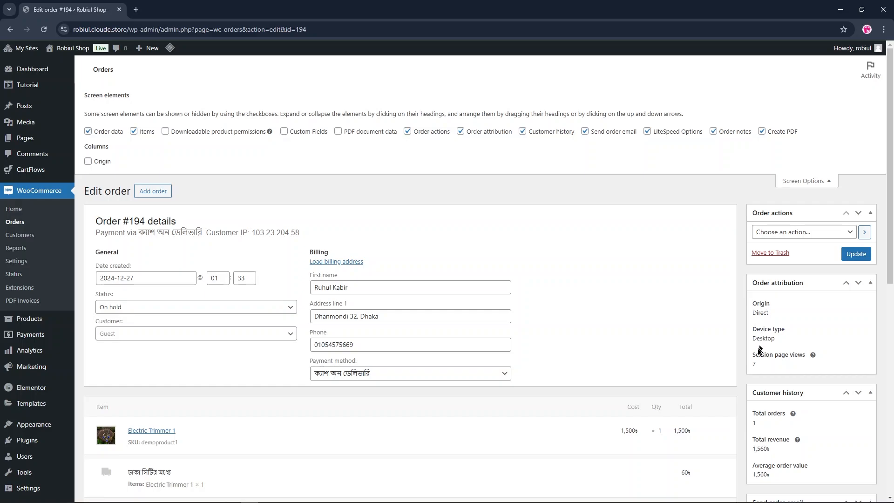
{"action": "left_click_drag", "start_coordinate": [765, 365], "coordinate": [751, 356]}
{"action": "left_click", "coordinate": [791, 365]}
{"action": "left_click", "coordinate": [461, 131]}
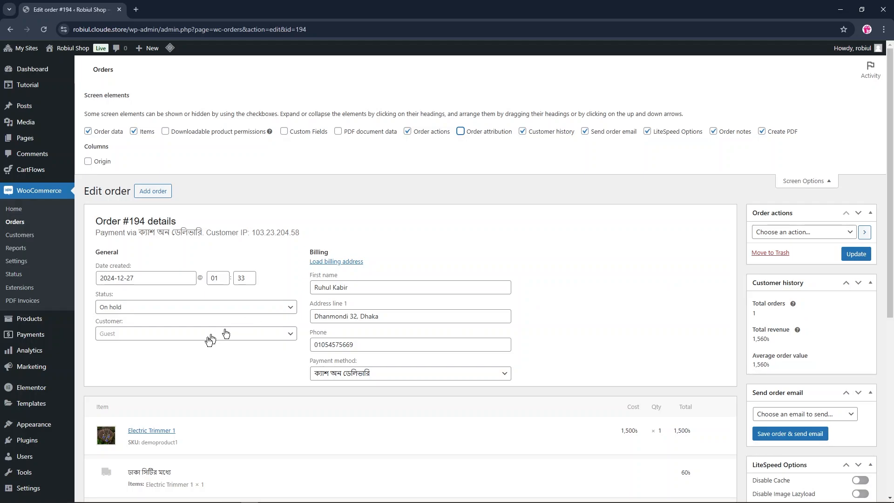
Check the order's customer selection and the Customer history figures, and hide the Customer history screen element
{"action": "left_click", "coordinate": [190, 336]}
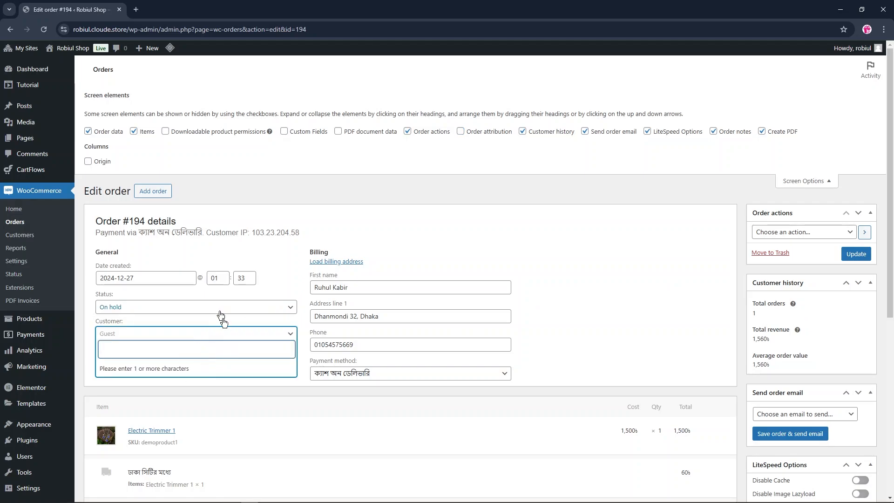
{"action": "left_click", "coordinate": [689, 368]}
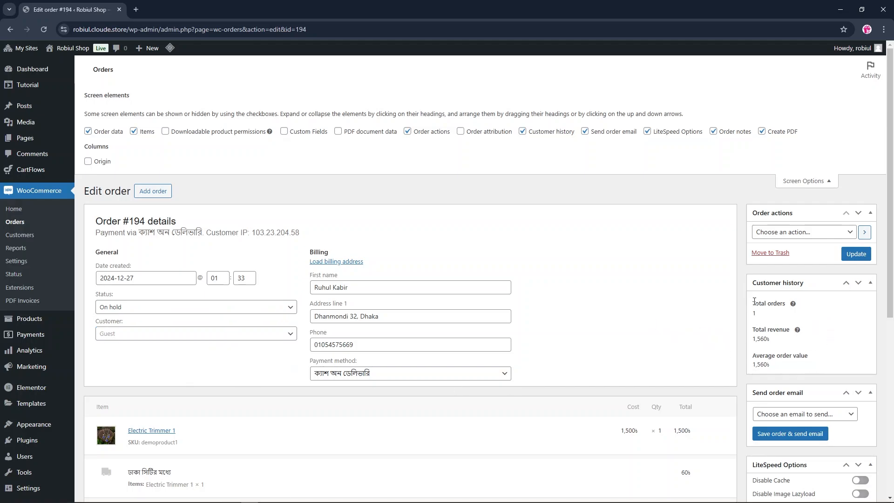
{"action": "left_click_drag", "start_coordinate": [755, 303], "coordinate": [842, 360]}
{"action": "left_click", "coordinate": [831, 328]}
{"action": "left_click", "coordinate": [523, 132]}
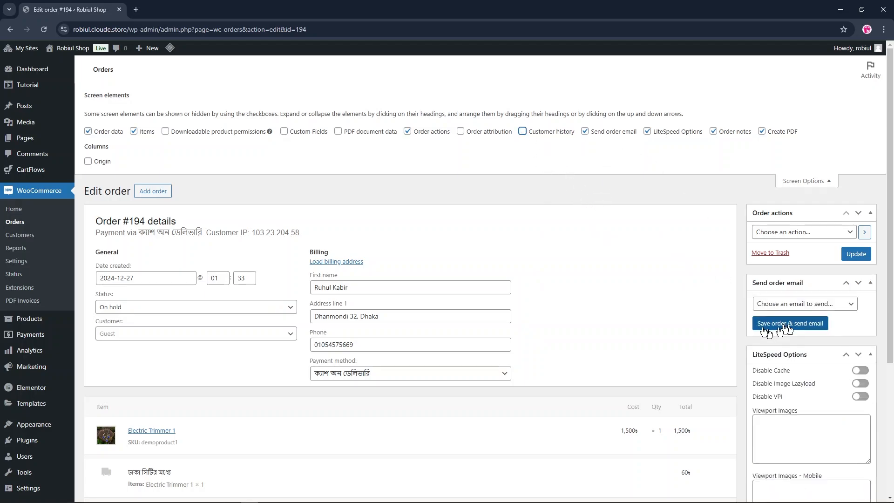
Hide the Send order email, LiteSpeed Options and Create PDF screen elements
{"action": "left_click", "coordinate": [585, 132]}
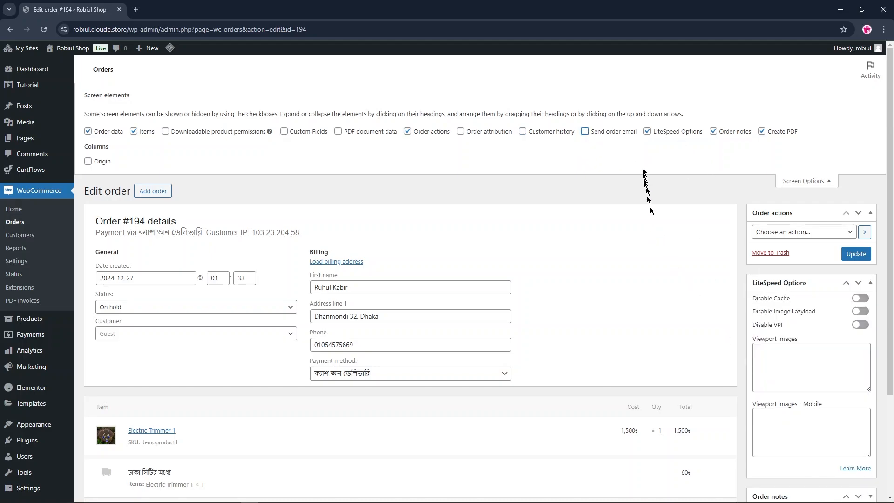
{"action": "left_click", "coordinate": [647, 132]}
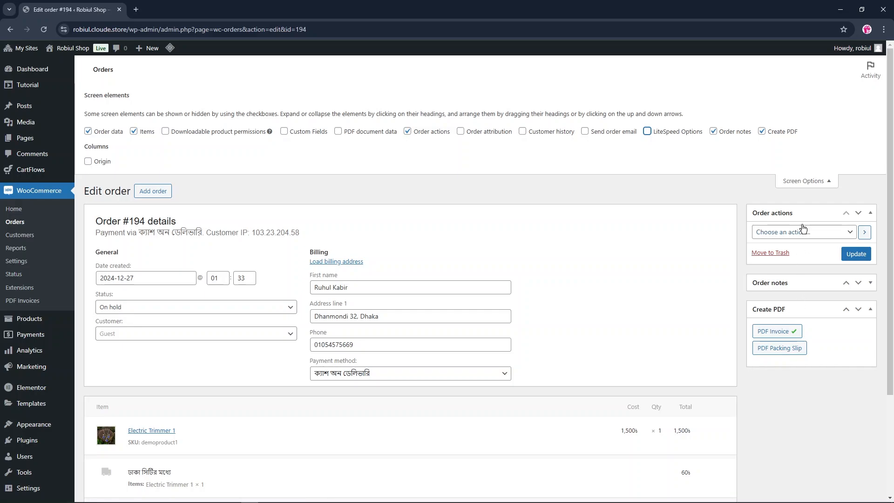
{"action": "left_click", "coordinate": [762, 131]}
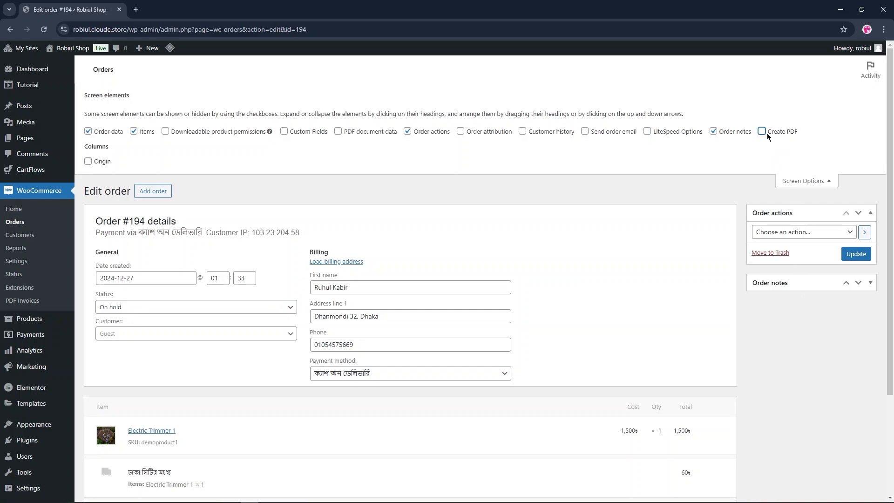
{"action": "scroll", "coordinate": [677, 246], "scroll_direction": "down", "scroll_amount": 3}
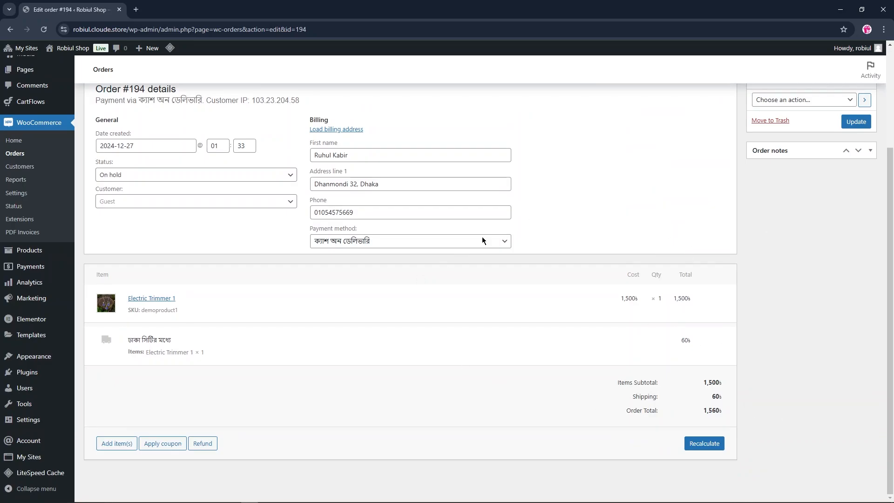
{"action": "scroll", "coordinate": [482, 241], "scroll_direction": "up", "scroll_amount": 3}
Toggle the Order notes section between collapsed and expanded, and leave it expanded
{"action": "left_click", "coordinate": [870, 283]}
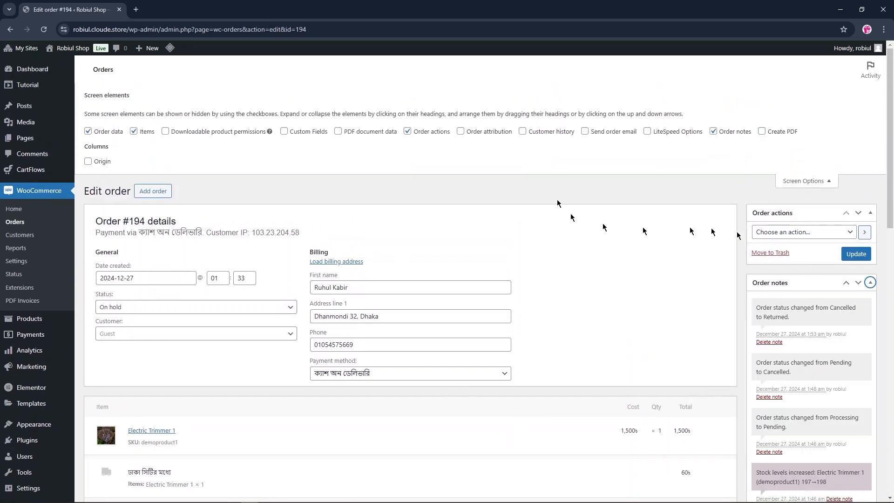
{"action": "left_click", "coordinate": [871, 283]}
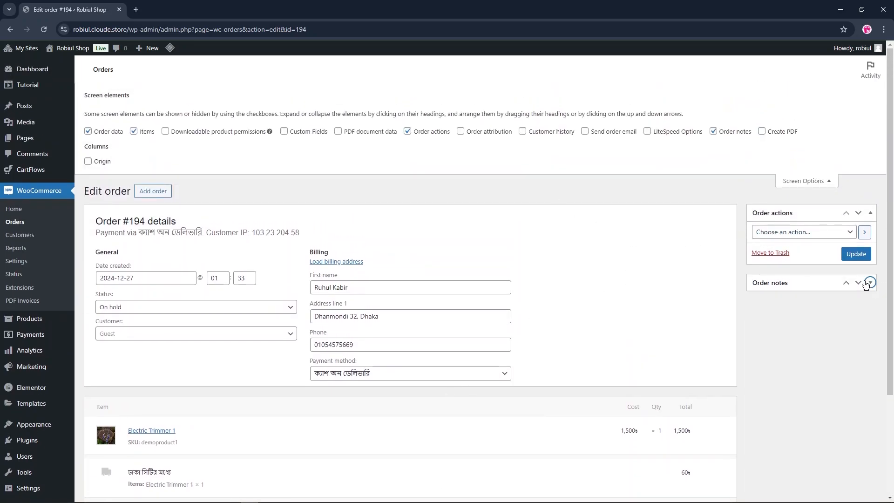
{"action": "left_click", "coordinate": [870, 283]}
{"action": "left_click", "coordinate": [871, 284]}
{"action": "left_click", "coordinate": [871, 283]}
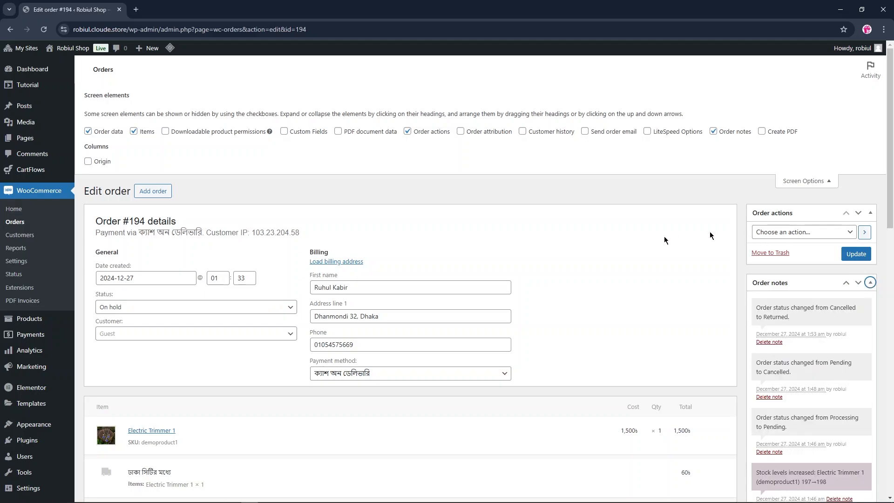
Examine the Electric Trimmer 1 line item's SKU, cost, quantity and total, along with the shipping line
{"action": "scroll", "coordinate": [661, 233], "scroll_direction": "down", "scroll_amount": 4}
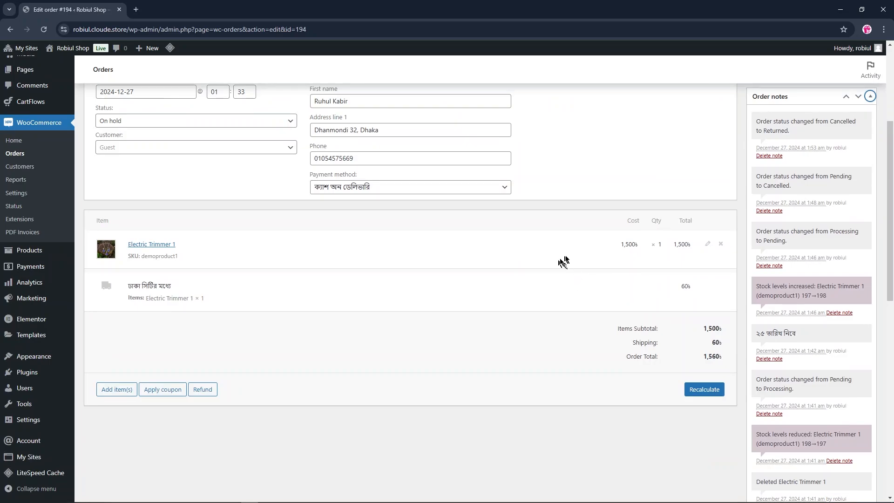
{"action": "scroll", "coordinate": [563, 259], "scroll_direction": "up", "scroll_amount": 1}
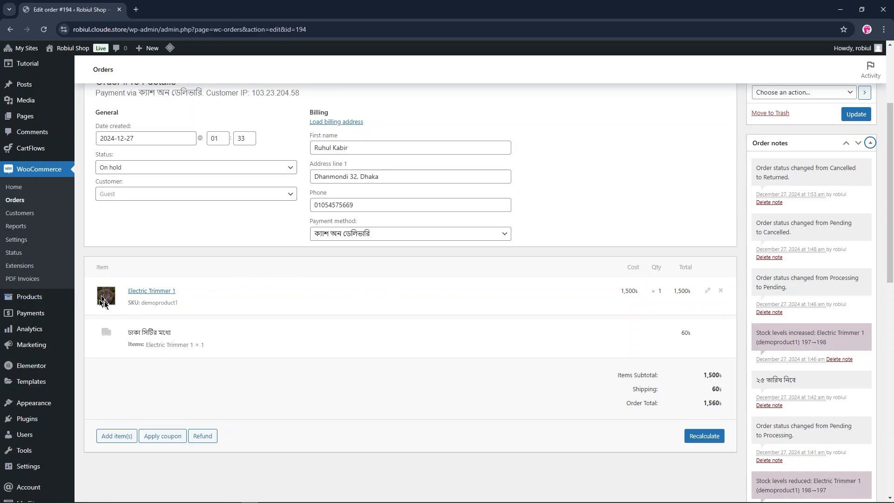
{"action": "left_click_drag", "start_coordinate": [135, 303], "coordinate": [200, 314]}
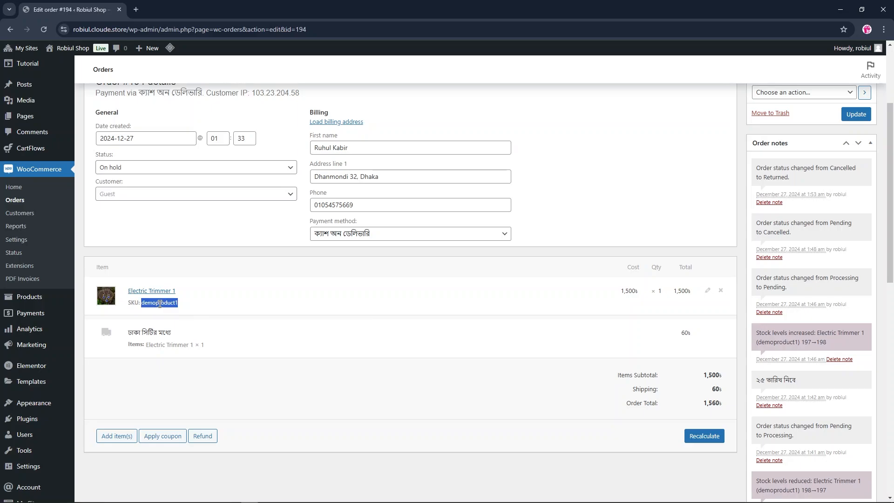
{"action": "left_click", "coordinate": [290, 313]}
{"action": "left_click_drag", "start_coordinate": [615, 294], "coordinate": [639, 301]}
{"action": "left_click", "coordinate": [665, 300]}
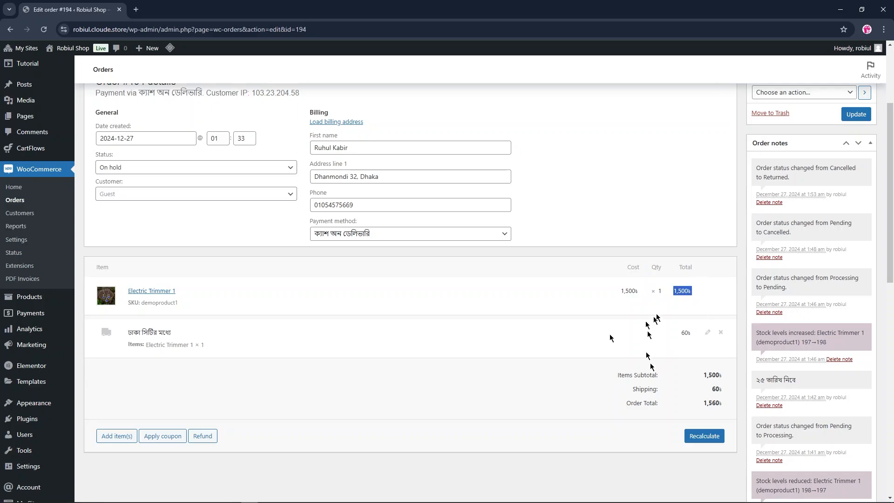
{"action": "left_click", "coordinate": [574, 332]}
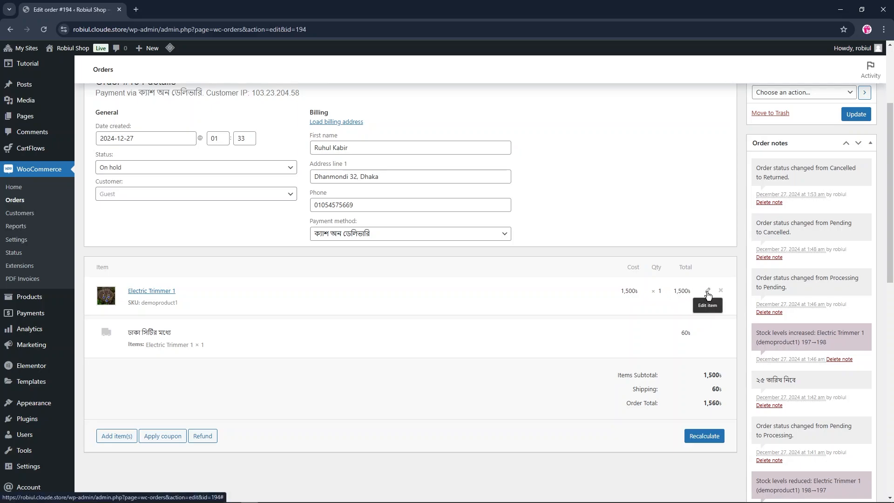
Edit the Electric Trimmer 1 line item and set its total to 1400
{"action": "left_click", "coordinate": [707, 290]}
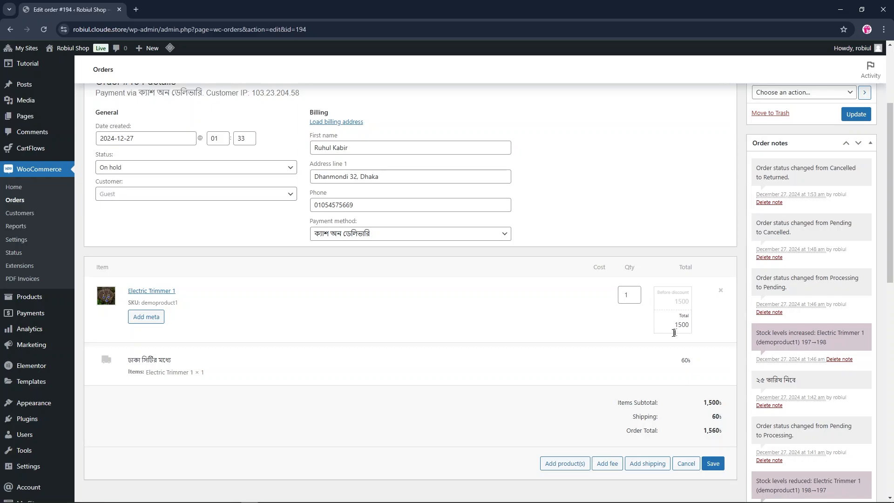
{"action": "left_click_drag", "start_coordinate": [677, 330], "coordinate": [686, 326]}
{"action": "type", "text": "400"}
Open the shipping line for editing without altering its cost, and save the order's line item changes
{"action": "scroll", "coordinate": [461, 280], "scroll_direction": "down", "scroll_amount": 3}
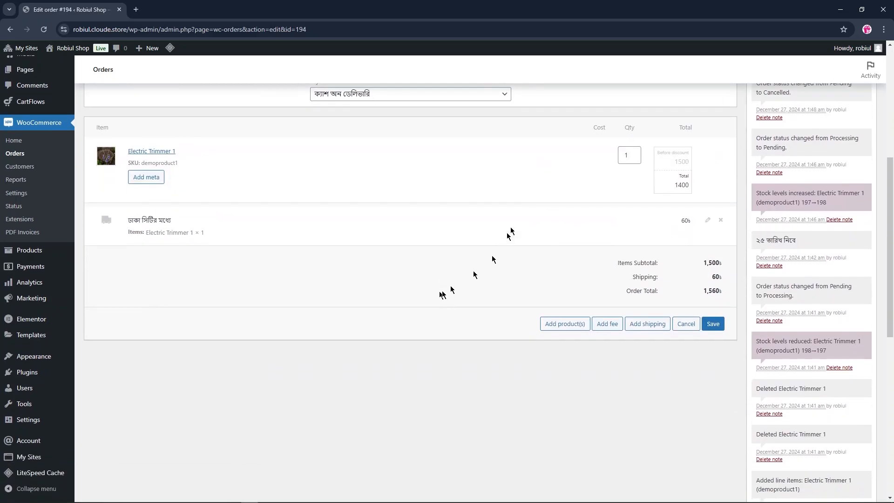
{"action": "left_click", "coordinate": [706, 223]}
{"action": "double_click", "coordinate": [671, 225]}
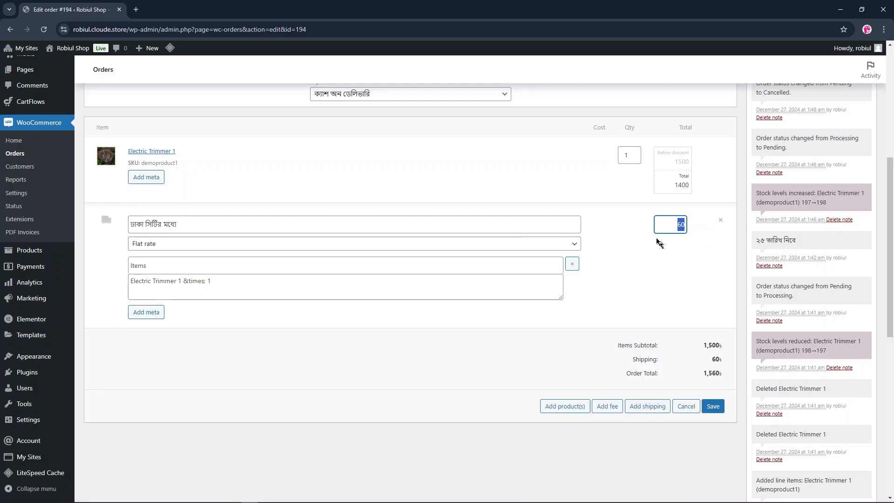
{"action": "scroll", "coordinate": [653, 248], "scroll_direction": "up", "scroll_amount": 2}
{"action": "left_click", "coordinate": [713, 497]}
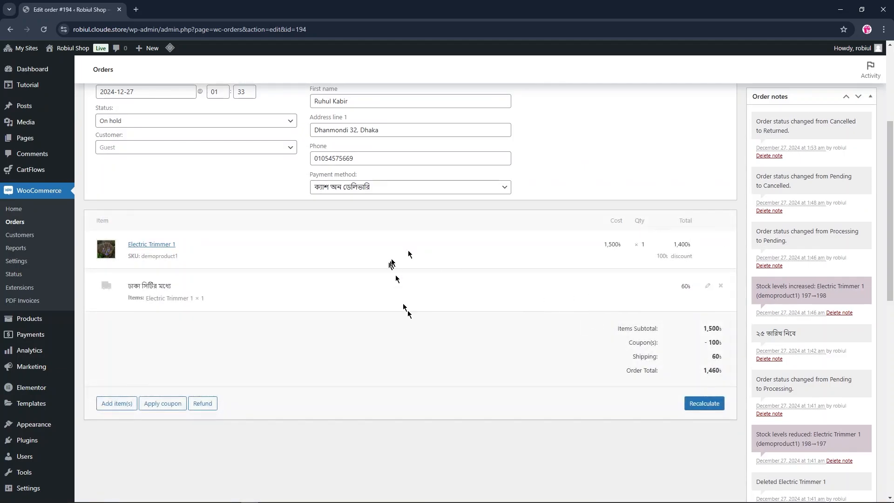
{"action": "scroll", "coordinate": [336, 318], "scroll_direction": "down", "scroll_amount": 1}
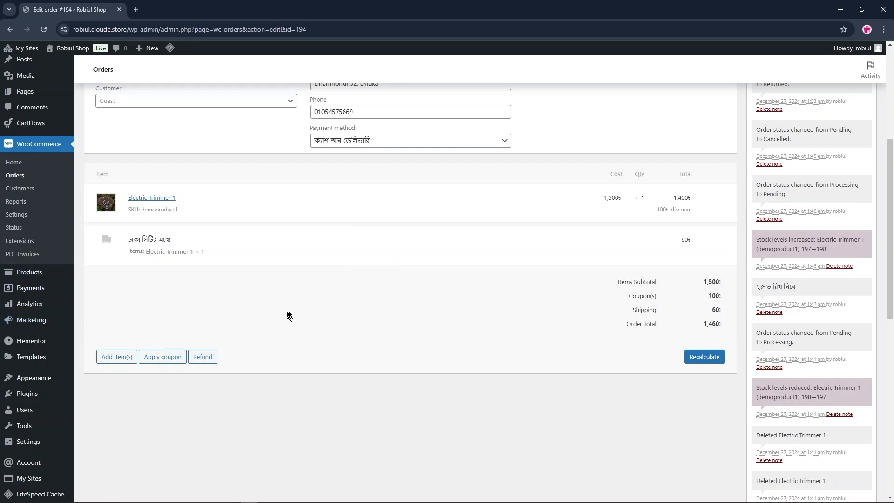
{"action": "scroll", "coordinate": [405, 263], "scroll_direction": "down", "scroll_amount": 1}
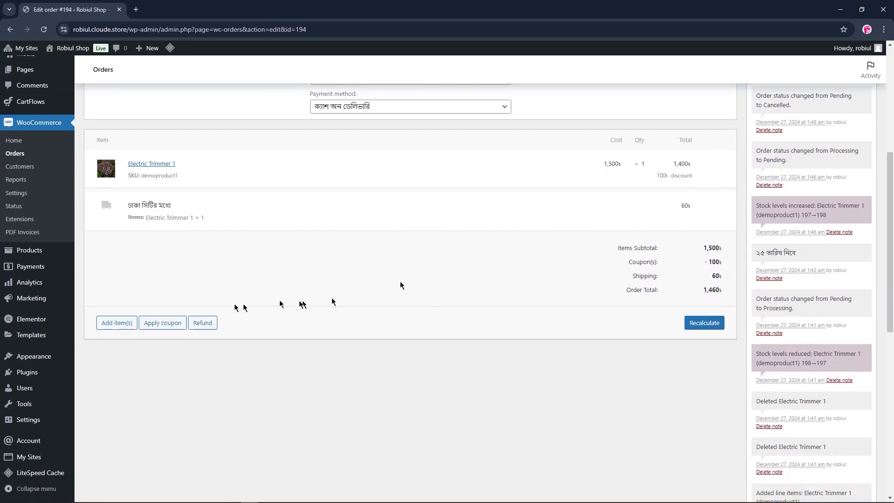
Add one more Electric Trimmer 1 to the order, finding it by its SKU demoproduct1 and keeping the quantity at 1
{"action": "left_click", "coordinate": [118, 324]}
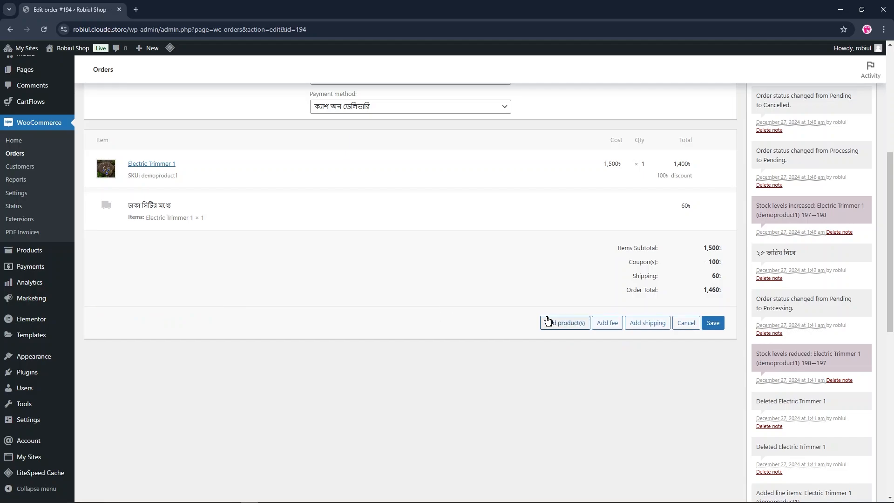
{"action": "double_click", "coordinate": [170, 180]}
{"action": "key", "text": "ctrl+c"}
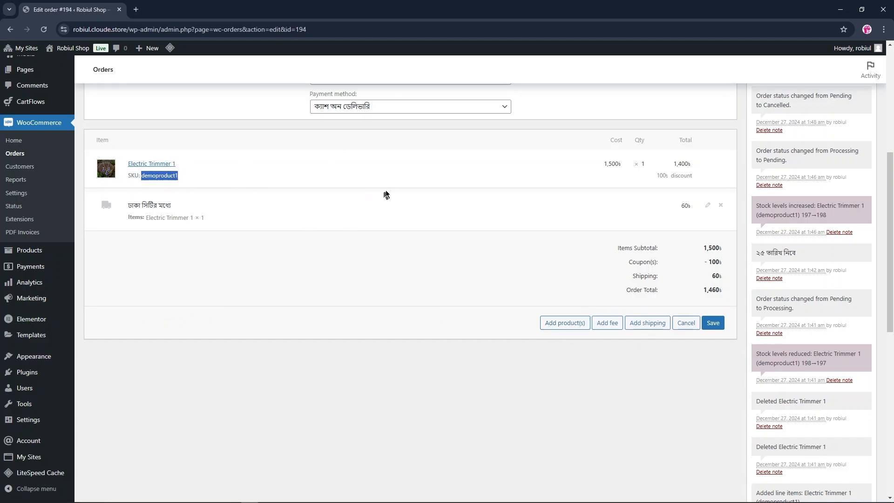
{"action": "left_click", "coordinate": [564, 324]}
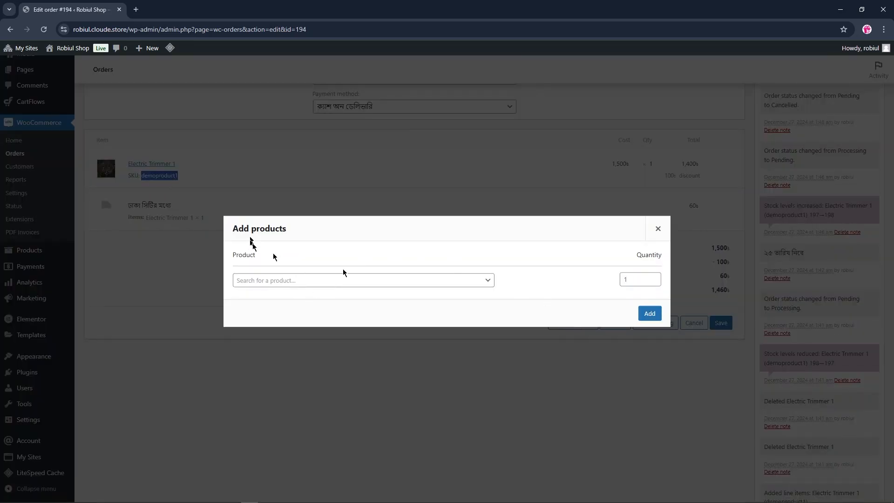
{"action": "left_click", "coordinate": [302, 282]}
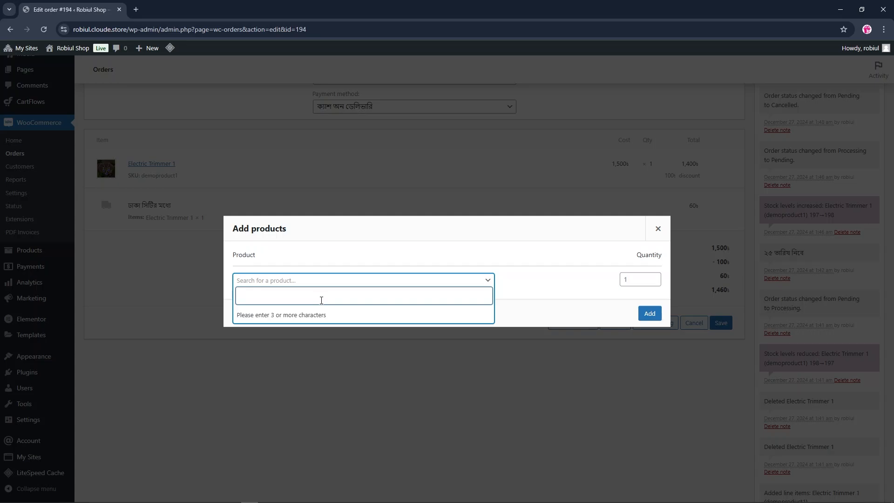
{"action": "key", "text": "ctrl+v"}
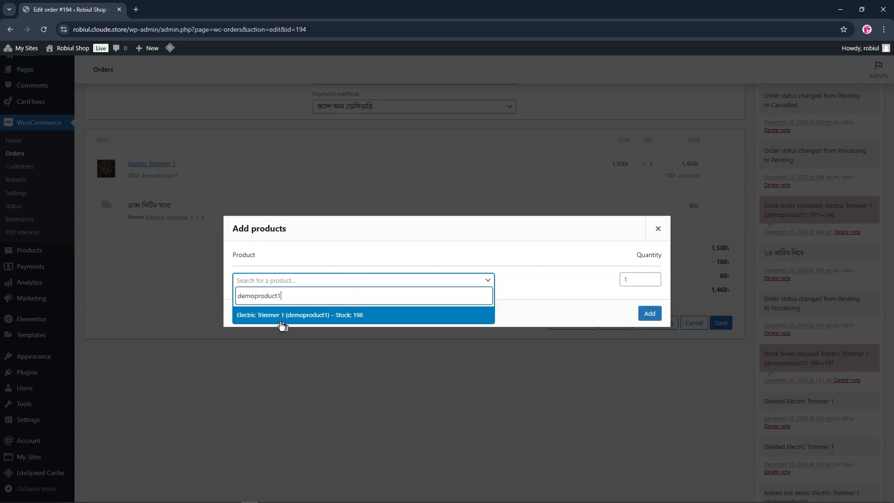
{"action": "left_click", "coordinate": [357, 316]}
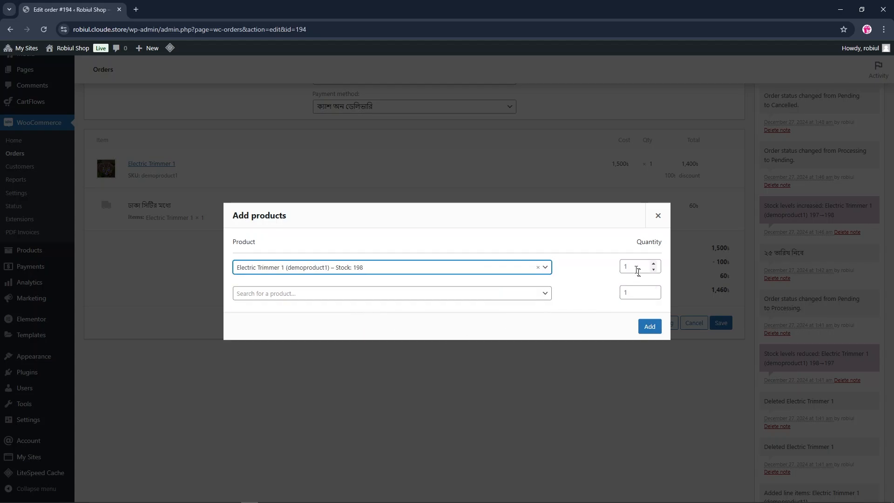
{"action": "left_click", "coordinate": [409, 298]}
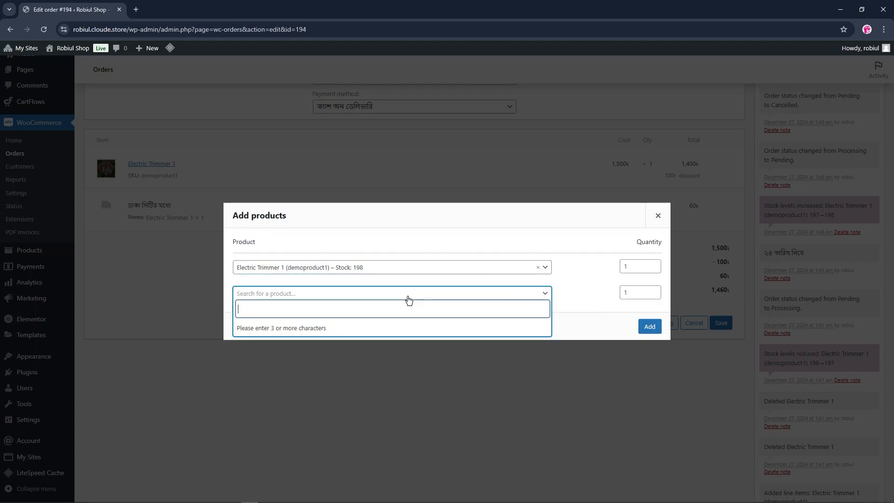
{"action": "left_click", "coordinate": [596, 330]}
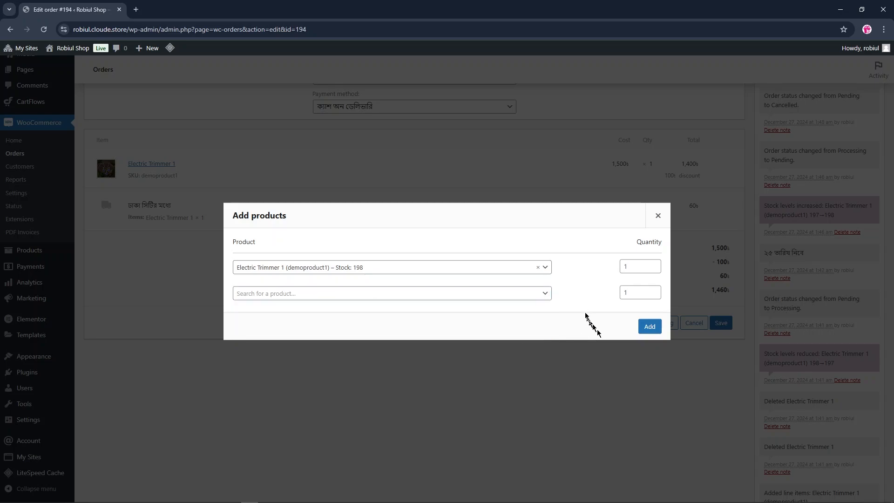
{"action": "left_click", "coordinate": [656, 332]}
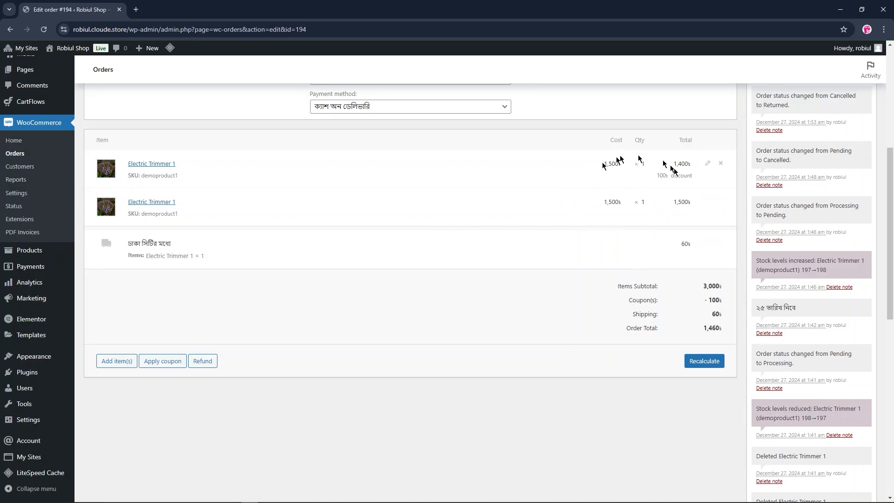
Delete the second Electric Trimmer 1 line item from the order and confirm its removal
{"action": "scroll", "coordinate": [702, 234], "scroll_direction": "up", "scroll_amount": 1}
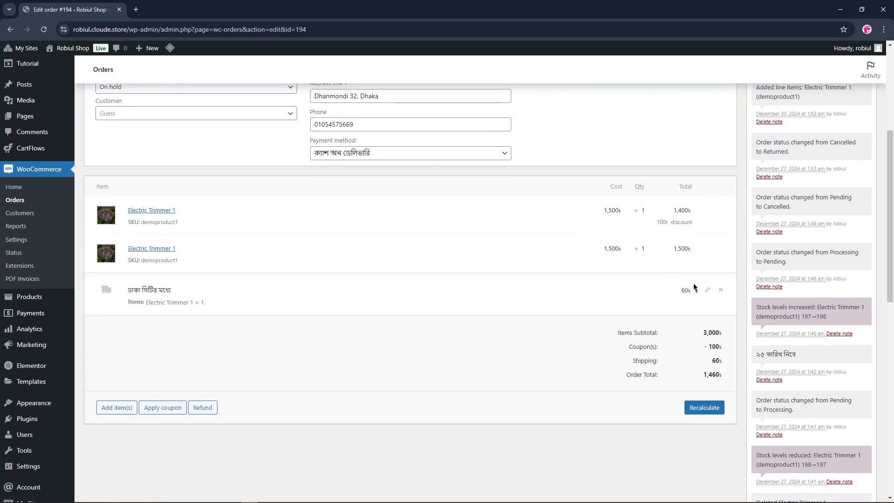
{"action": "left_click", "coordinate": [721, 251]}
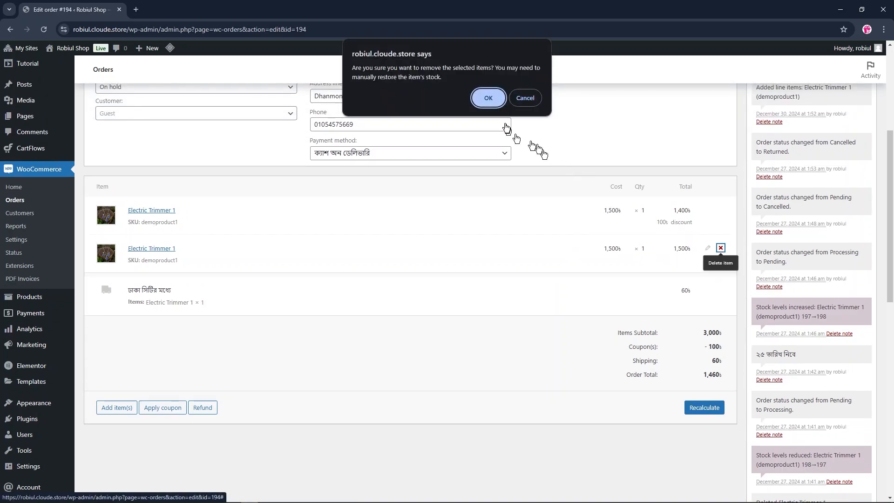
{"action": "left_click", "coordinate": [485, 95]}
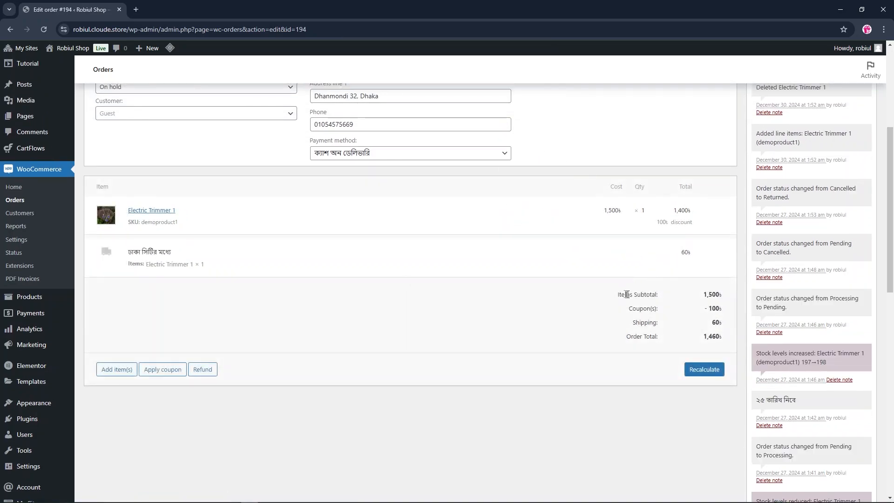
Change the order's status to Processing and update the order
{"action": "scroll", "coordinate": [419, 335], "scroll_direction": "up", "scroll_amount": 2}
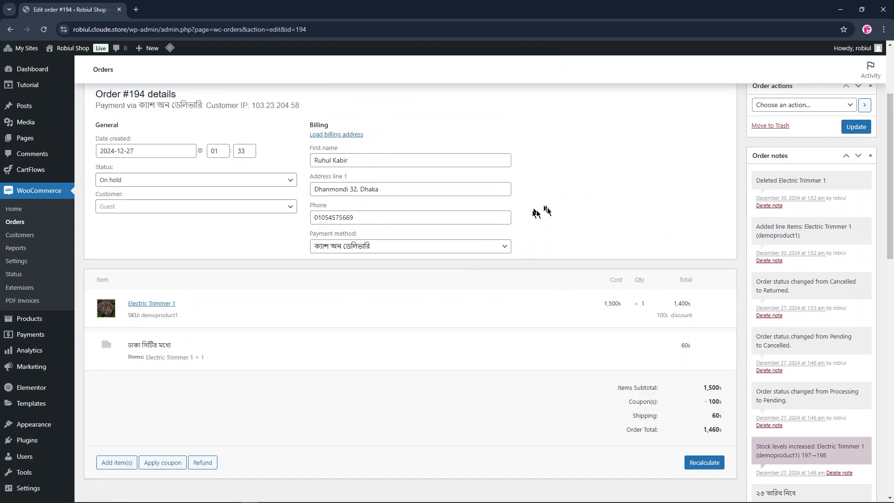
{"action": "left_click", "coordinate": [190, 180]}
{"action": "scroll", "coordinate": [159, 228], "scroll_direction": "up", "scroll_amount": 1}
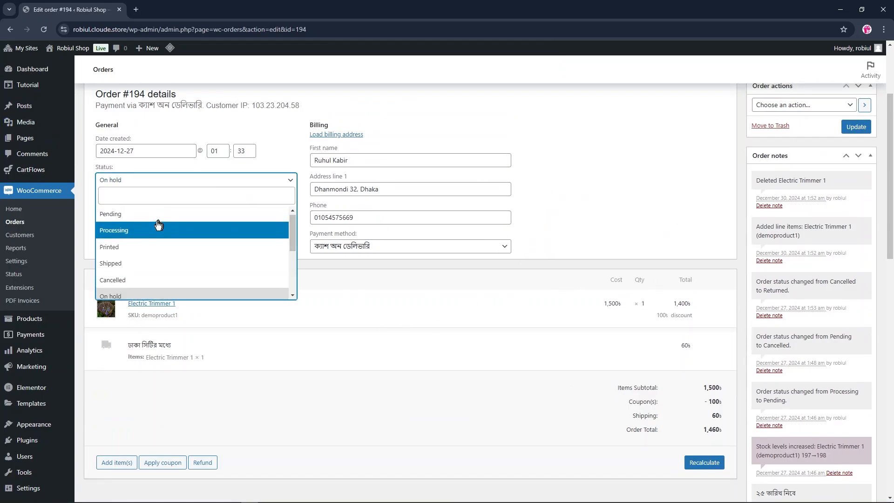
{"action": "left_click", "coordinate": [610, 183]}
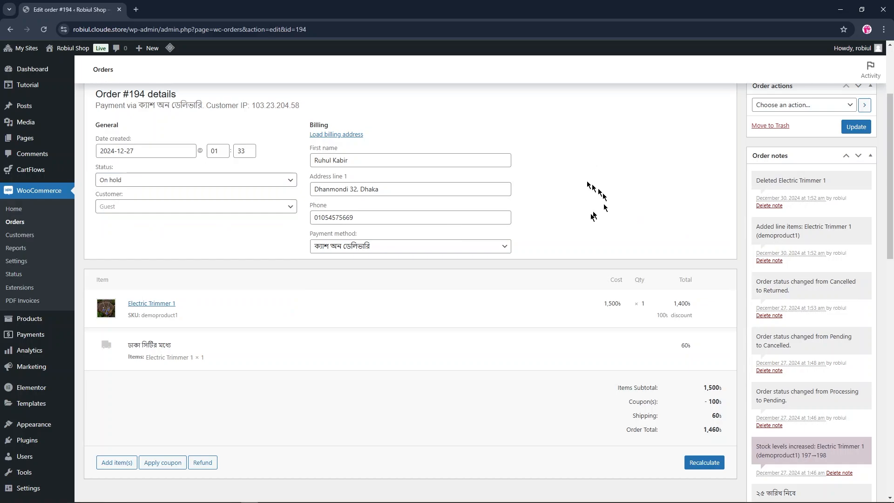
{"action": "scroll", "coordinate": [595, 199], "scroll_direction": "up", "scroll_amount": 3}
{"action": "scroll", "coordinate": [578, 234], "scroll_direction": "down", "scroll_amount": 3}
{"action": "left_click", "coordinate": [170, 171]}
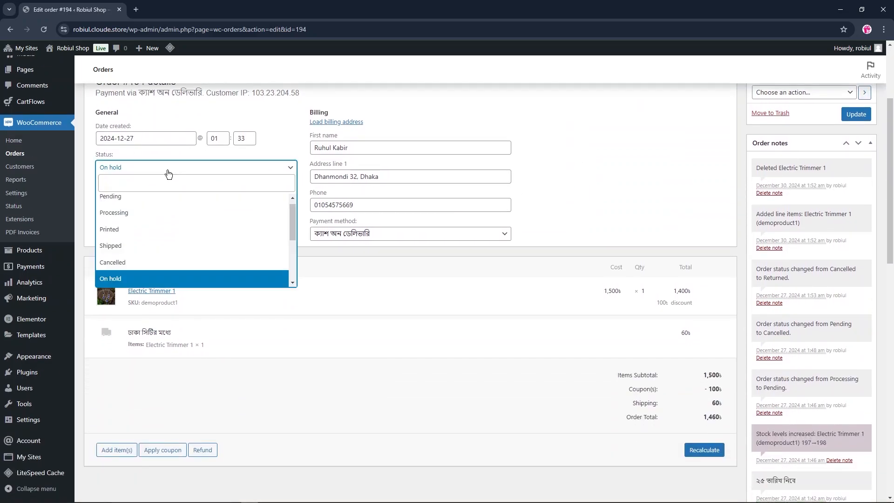
{"action": "scroll", "coordinate": [177, 235], "scroll_direction": "up", "scroll_amount": 1}
{"action": "left_click", "coordinate": [176, 219]}
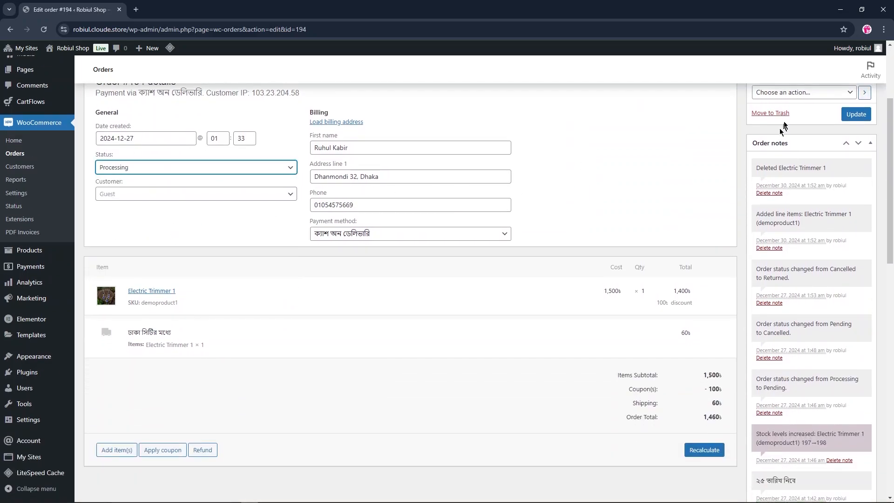
{"action": "left_click", "coordinate": [852, 114]}
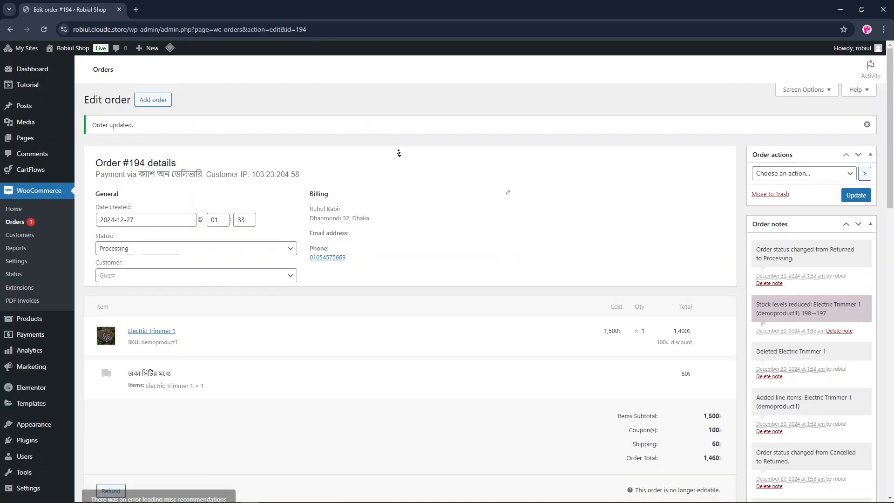
Set the order's status to Pending and submit the order update
{"action": "scroll", "coordinate": [379, 200], "scroll_direction": "down", "scroll_amount": 1}
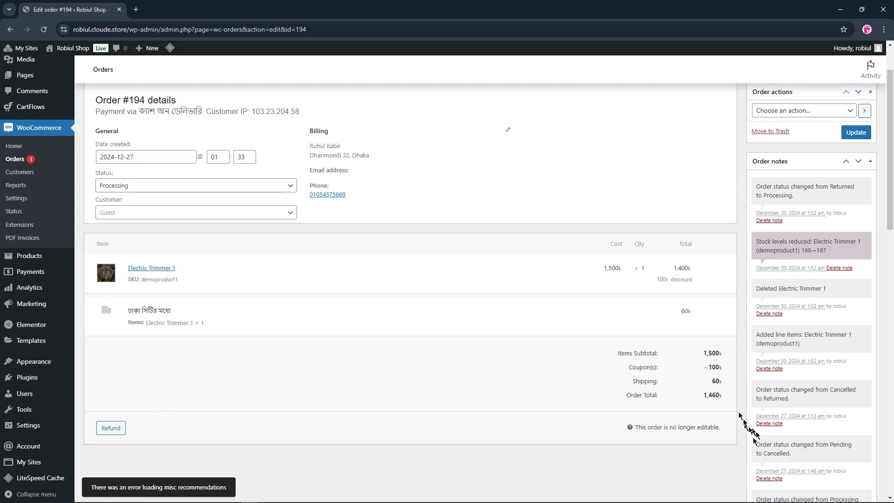
{"action": "scroll", "coordinate": [552, 376], "scroll_direction": "up", "scroll_amount": 1}
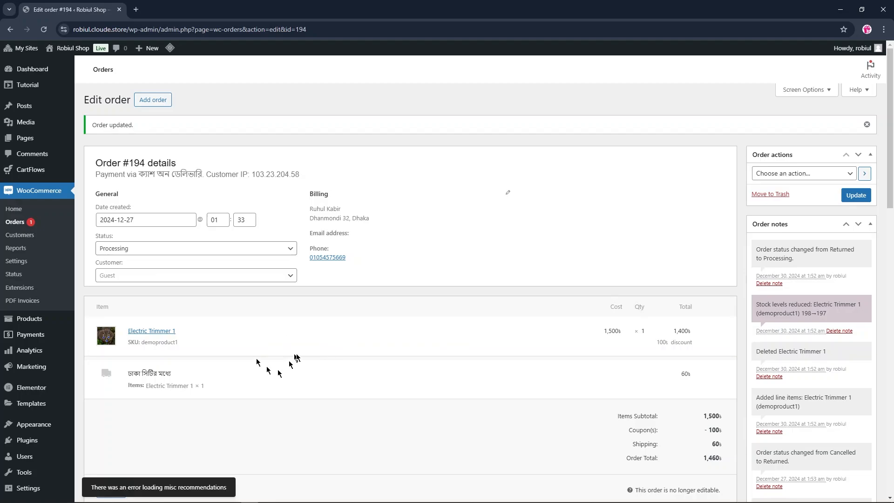
{"action": "left_click", "coordinate": [217, 251]}
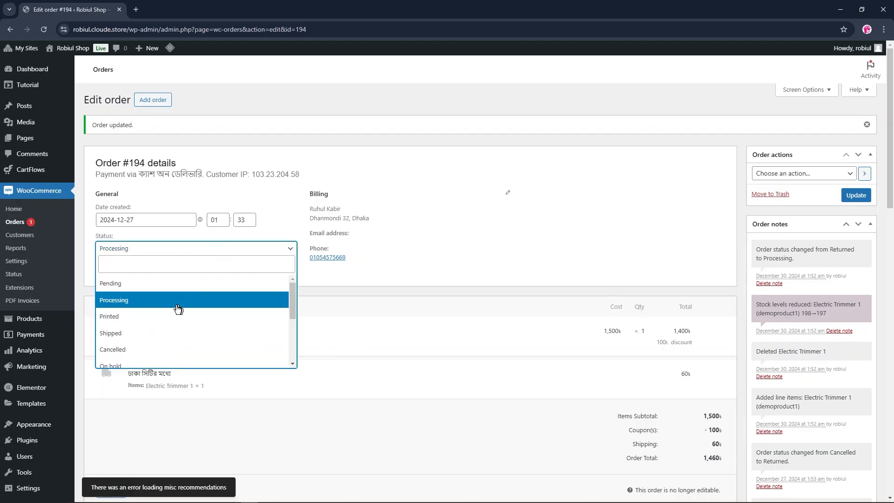
{"action": "left_click", "coordinate": [169, 290]}
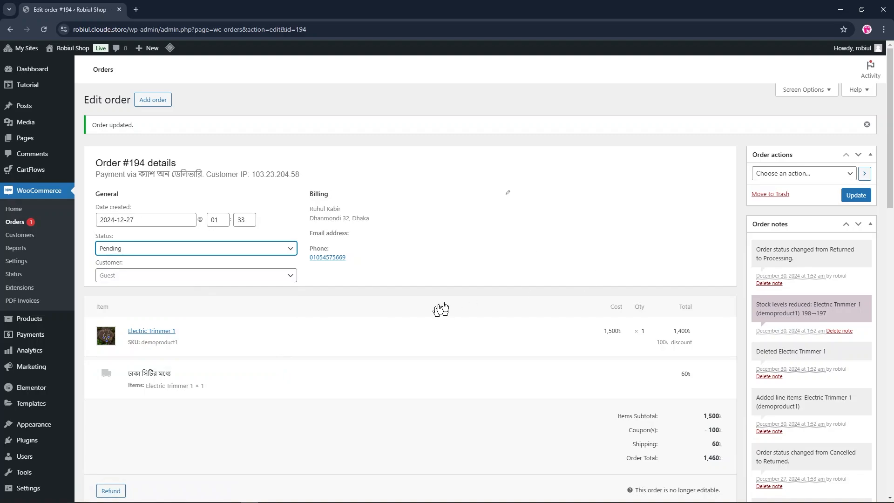
{"action": "left_click", "coordinate": [856, 195]}
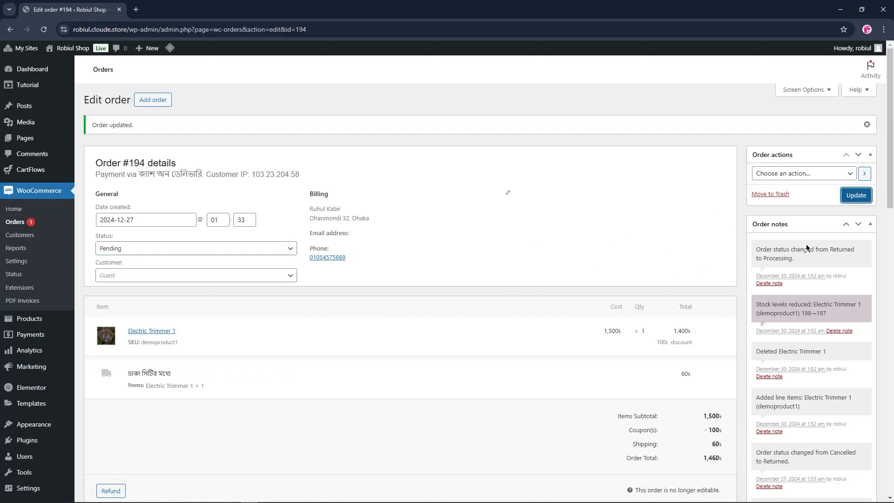
Examine the order notes history, including status changes, stock level entries and the manually written delivery date note
{"action": "scroll", "coordinate": [813, 234], "scroll_direction": "down", "scroll_amount": 5}
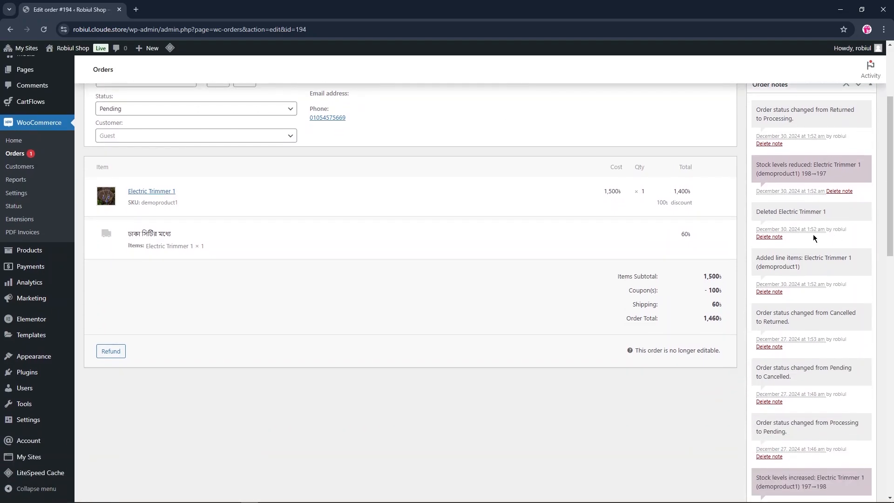
{"action": "scroll", "coordinate": [788, 271], "scroll_direction": "down", "scroll_amount": 10}
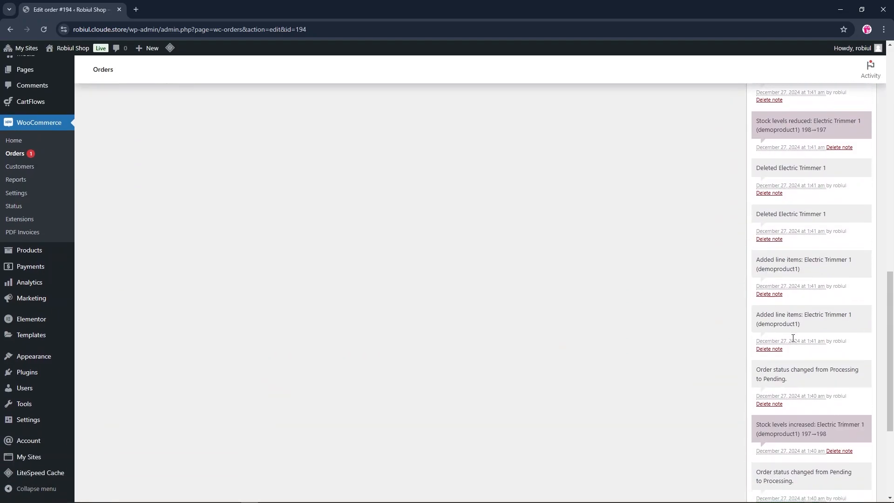
{"action": "scroll", "coordinate": [792, 347], "scroll_direction": "up", "scroll_amount": 10}
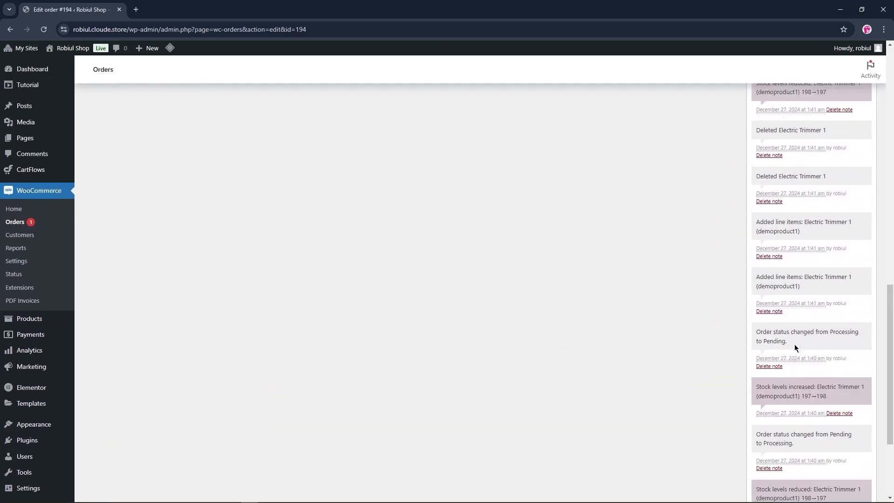
{"action": "scroll", "coordinate": [792, 200], "scroll_direction": "up", "scroll_amount": 2}
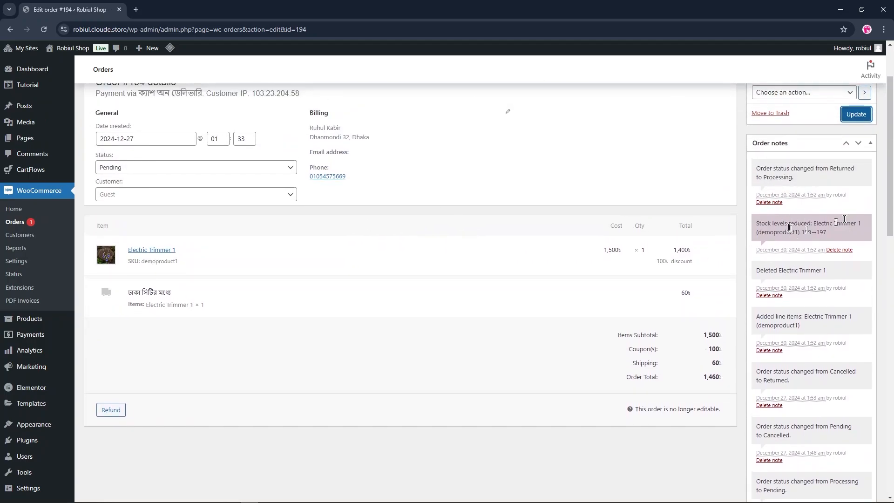
{"action": "scroll", "coordinate": [798, 226], "scroll_direction": "down", "scroll_amount": 1}
{"action": "scroll", "coordinate": [772, 174], "scroll_direction": "down", "scroll_amount": 1}
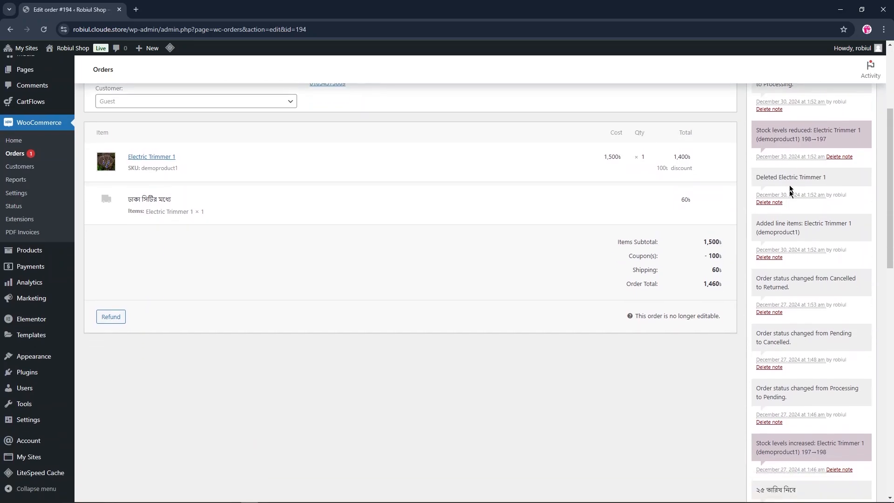
{"action": "scroll", "coordinate": [782, 251], "scroll_direction": "down", "scroll_amount": 5}
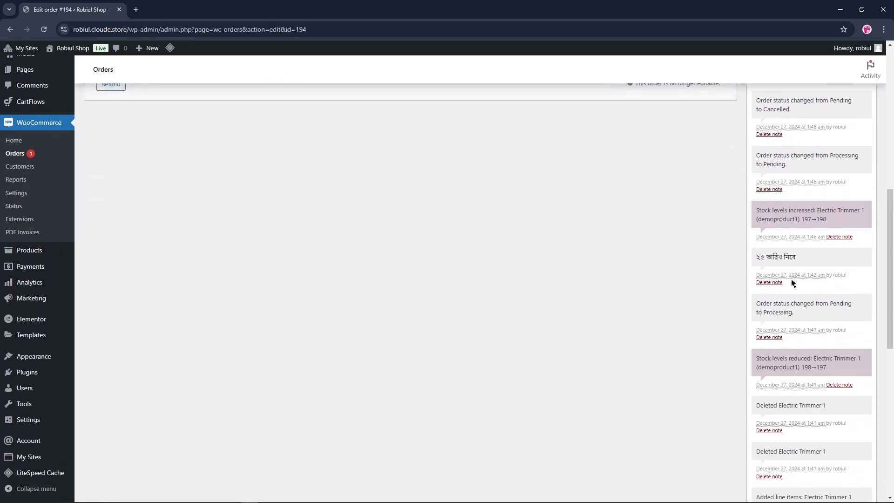
{"action": "left_click_drag", "start_coordinate": [800, 261], "coordinate": [762, 262]}
{"action": "left_click", "coordinate": [797, 269]}
{"action": "left_click_drag", "start_coordinate": [755, 264], "coordinate": [805, 255]}
Add the private order note "কাস্টমার ২৫ তারিখে নিবেন"
{"action": "scroll", "coordinate": [787, 268], "scroll_direction": "down", "scroll_amount": 8}
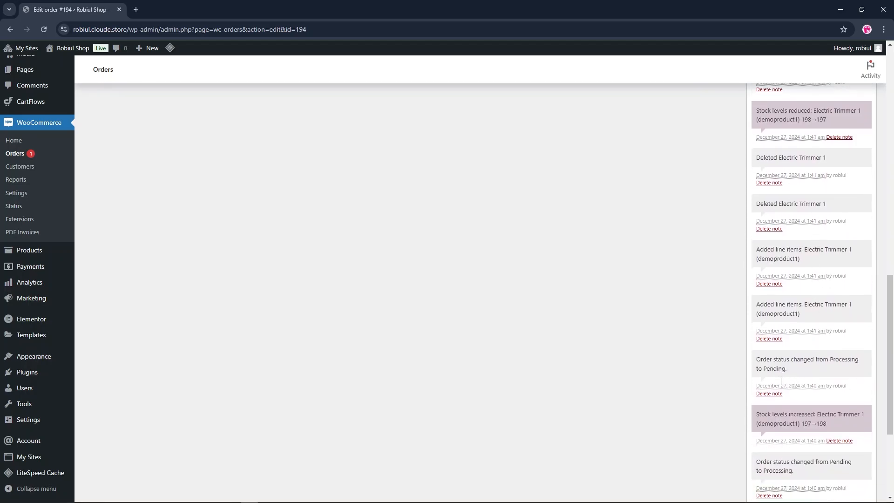
{"action": "left_click", "coordinate": [802, 412]}
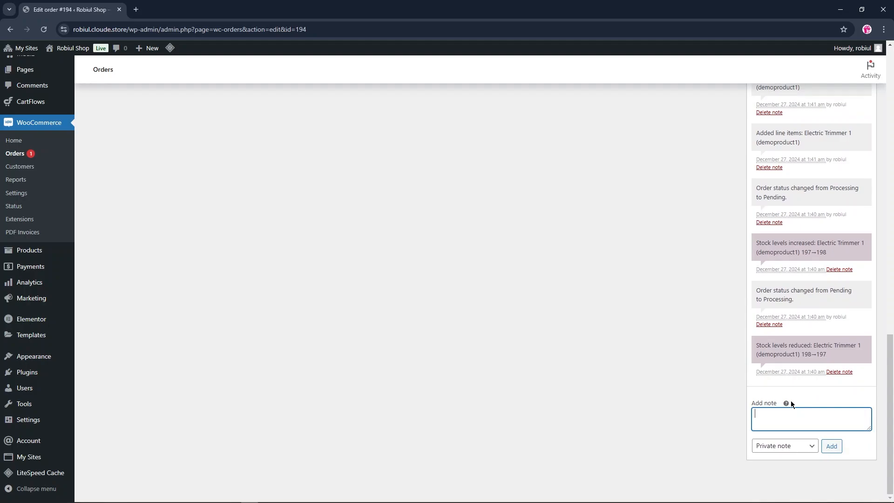
{"action": "type", "text": "2kasTomar"}
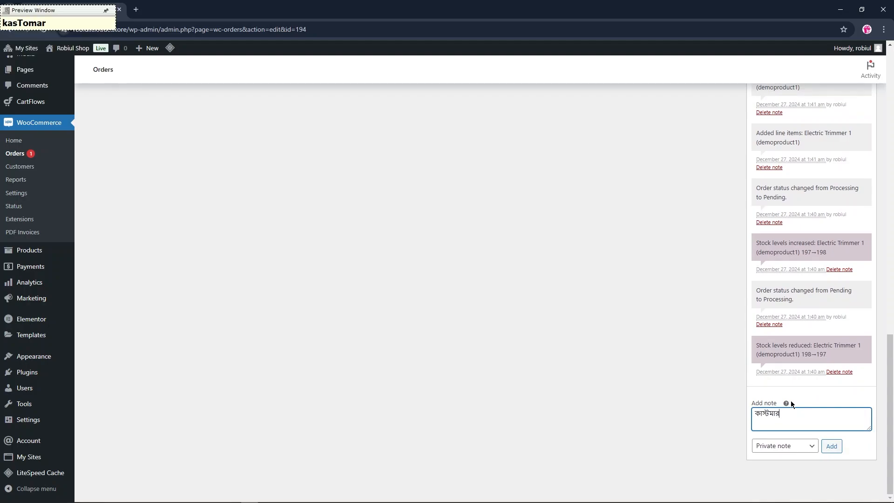
{"action": "type", "text": " 25 ta"}
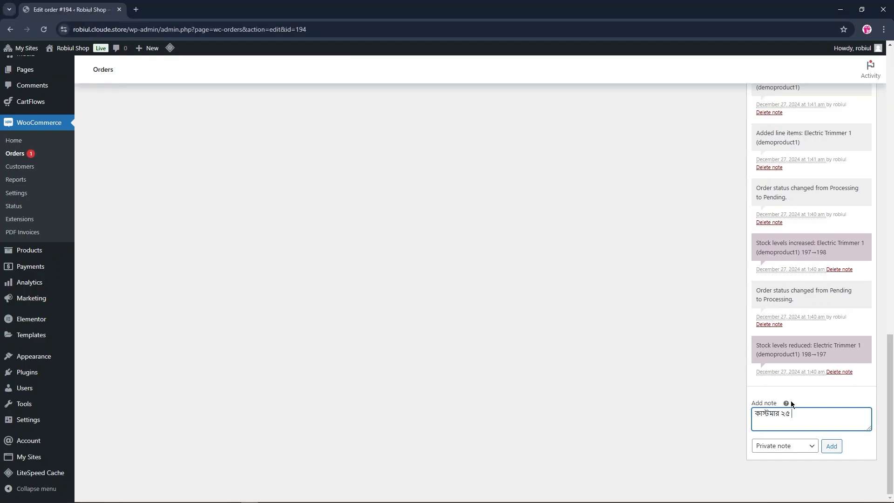
{"action": "type", "text": "rikhe n"}
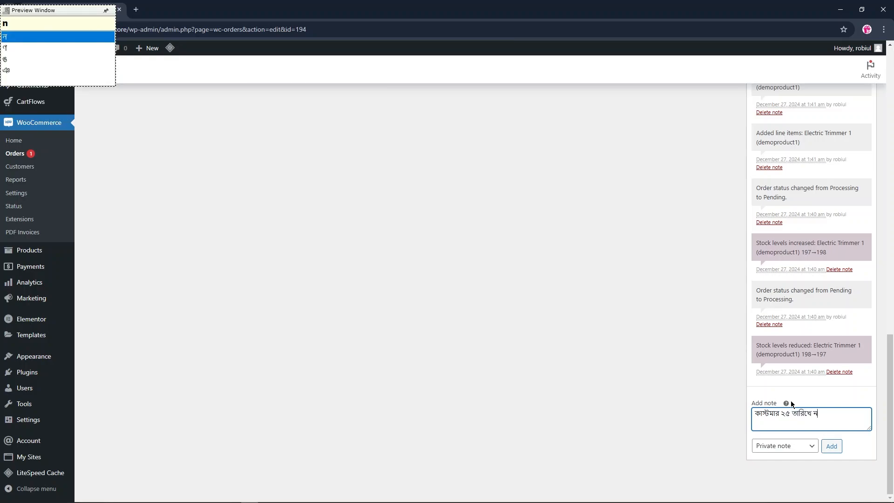
{"action": "type", "text": "iben"}
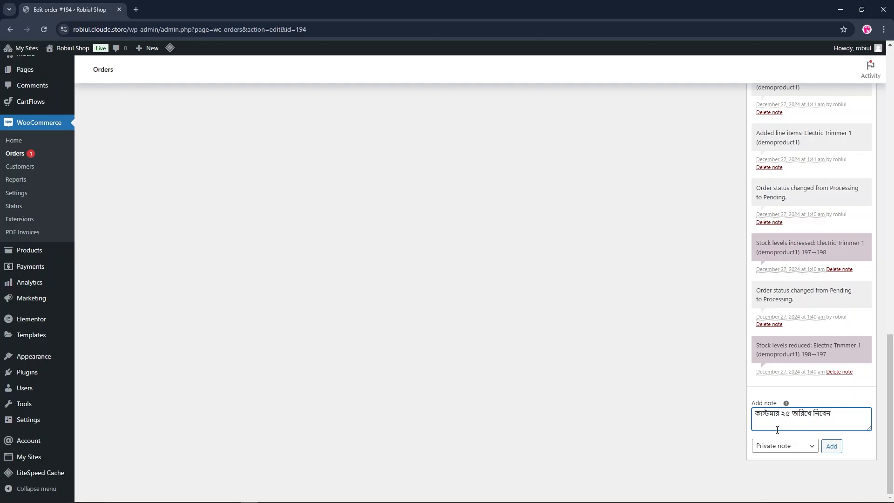
{"action": "left_click", "coordinate": [831, 447]}
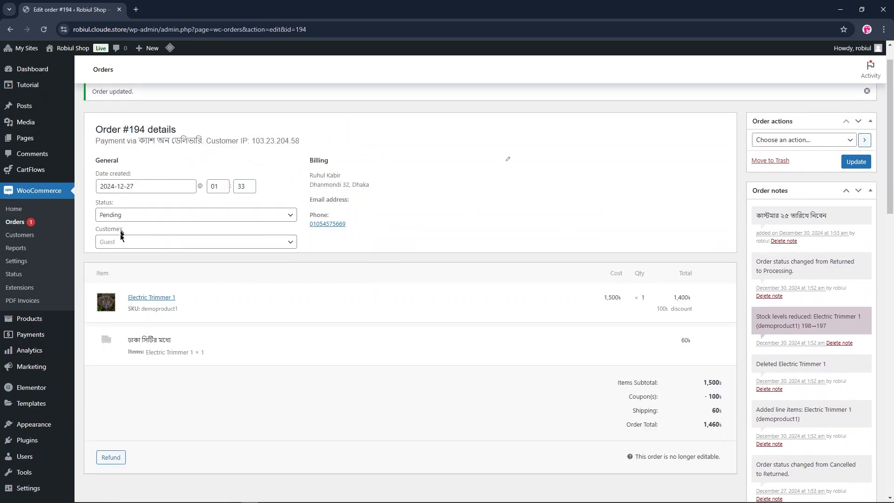
Set the order's status to On hold and update the order
{"action": "left_click", "coordinate": [150, 218]}
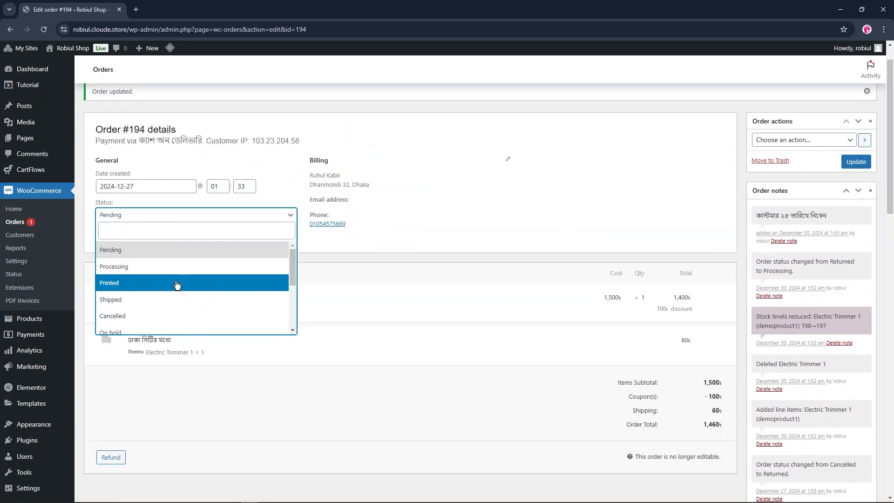
{"action": "scroll", "coordinate": [186, 302], "scroll_direction": "down", "scroll_amount": 1}
{"action": "left_click", "coordinate": [185, 287]}
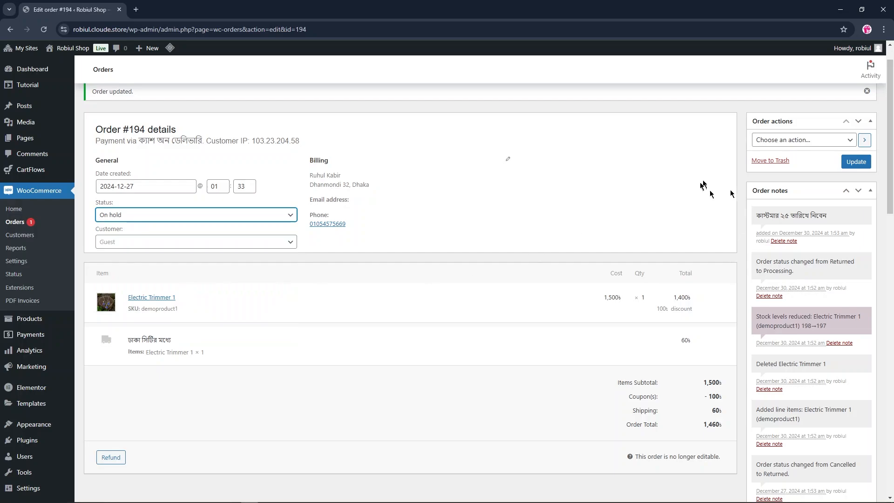
{"action": "left_click", "coordinate": [856, 161]}
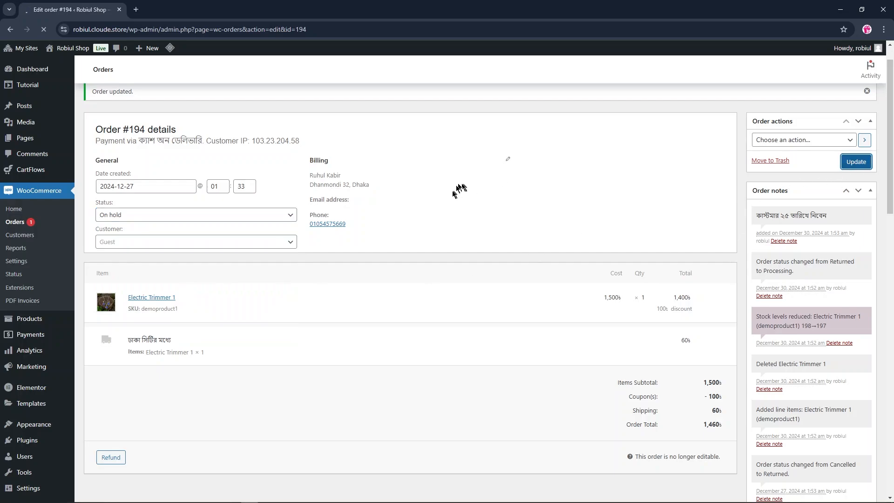